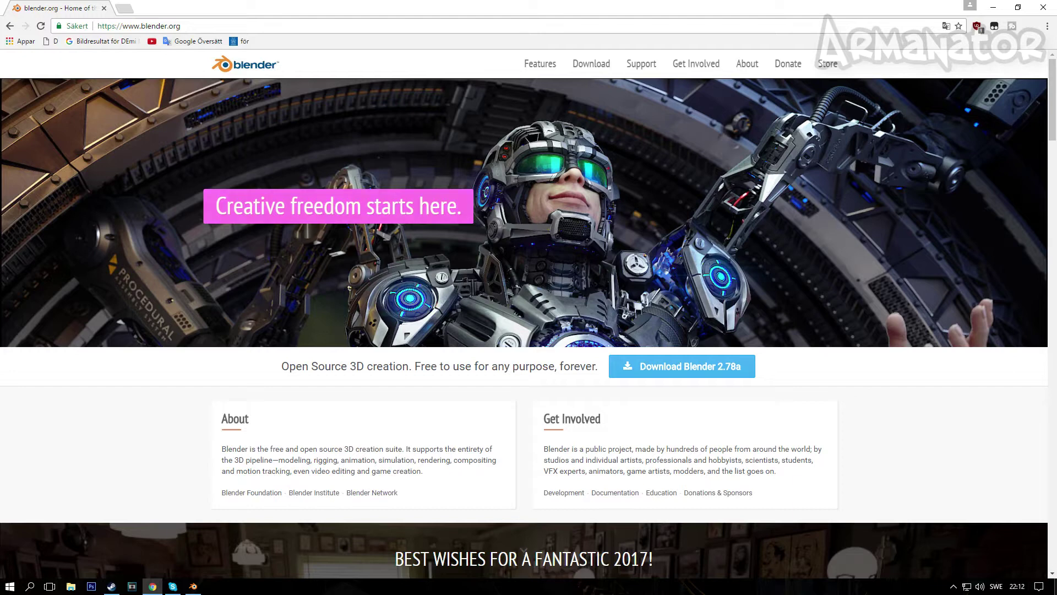
# Go to the Blender 2.78a download page and highlight the Windows and Mac OSX headings.
pyautogui.click(641, 375)
pyautogui.scroll(-1, 621, 420)
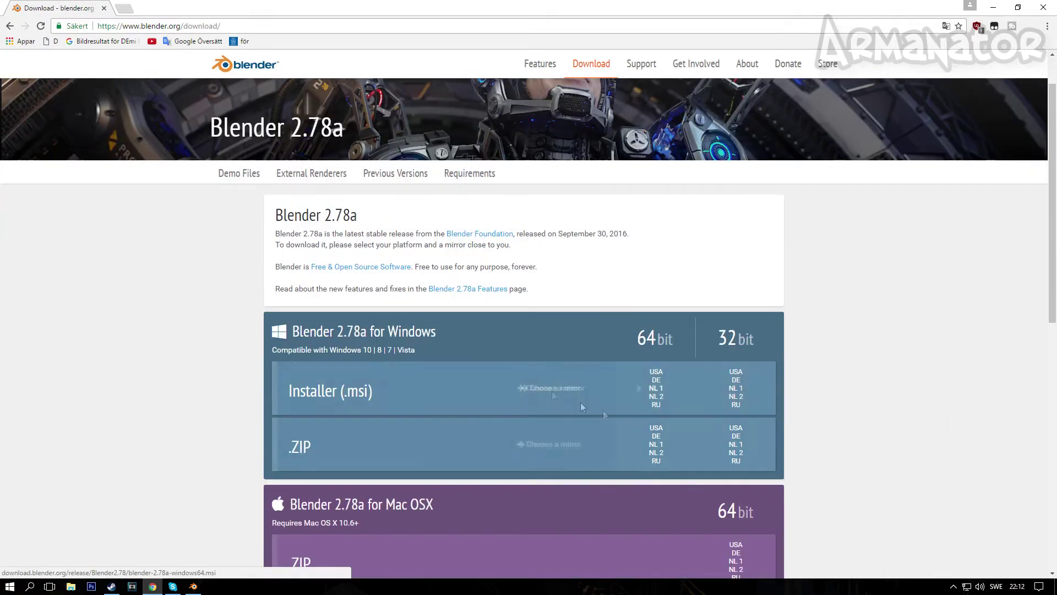
pyautogui.moveTo(436, 334); pyautogui.dragTo(392, 331)
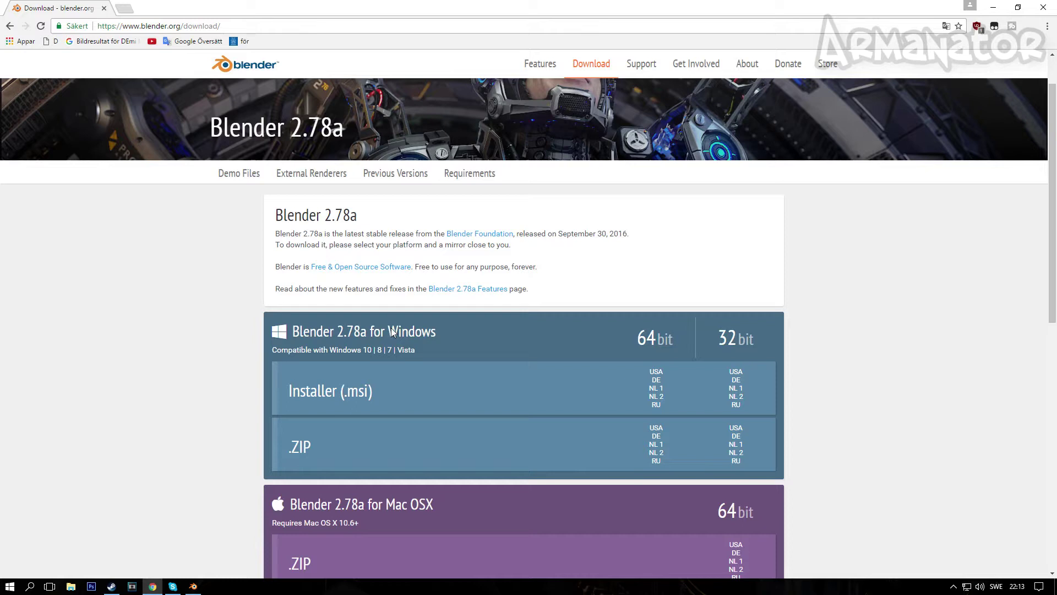
pyautogui.moveTo(390, 332); pyautogui.dragTo(436, 333)
pyautogui.moveTo(409, 506); pyautogui.dragTo(385, 503)
pyautogui.click(933, 392)
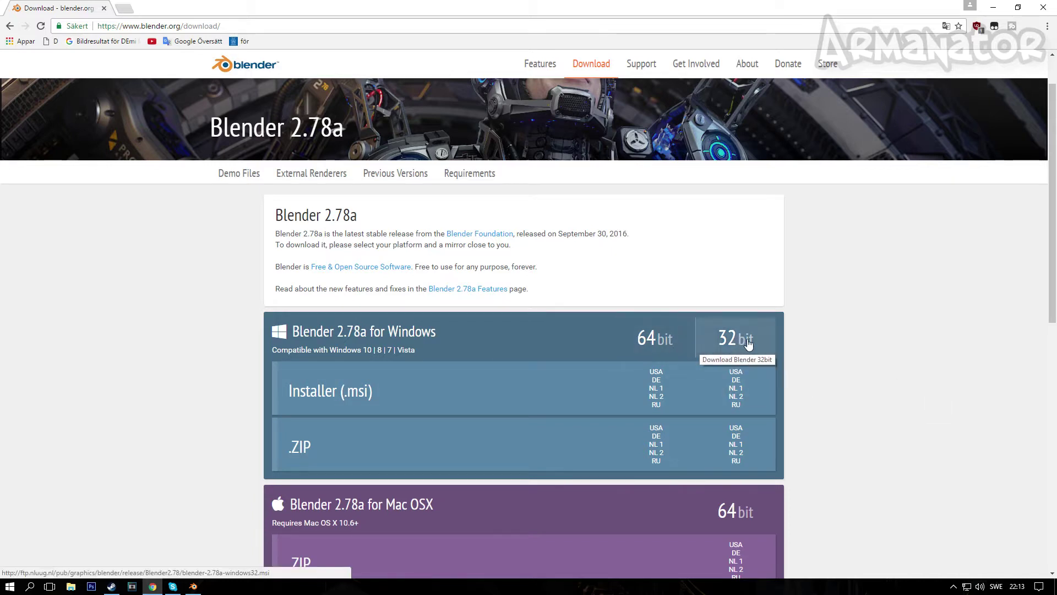
pyautogui.click(10, 586)
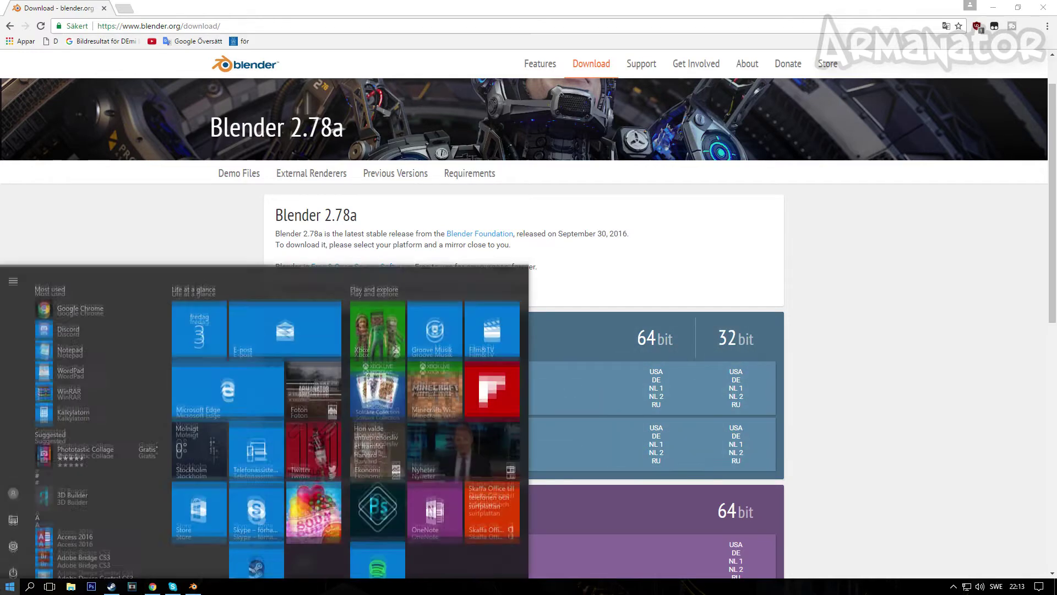
pyautogui.write('this pc')
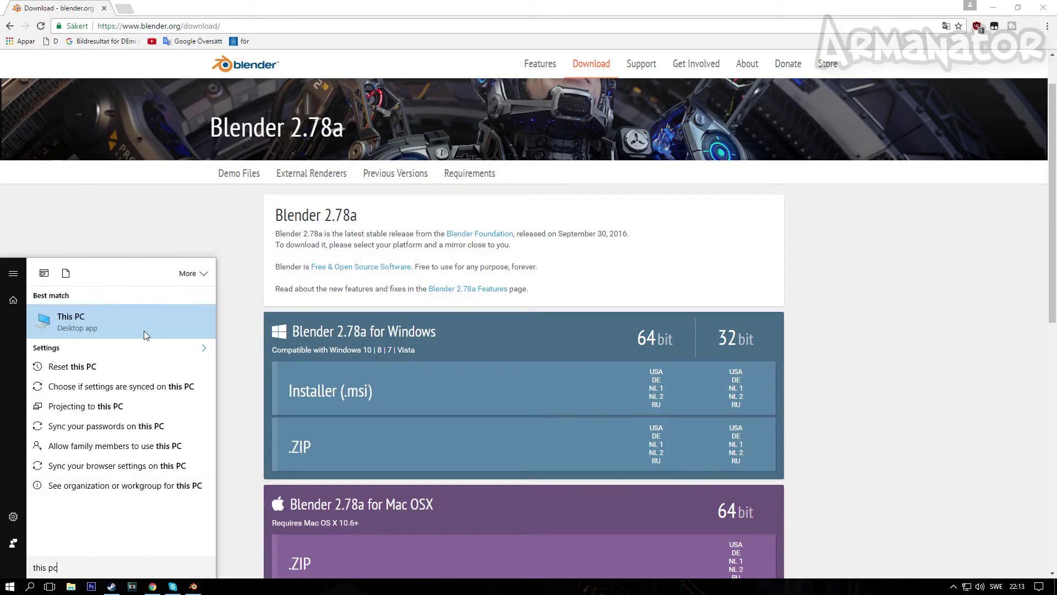
pyautogui.click(144, 327)
pyautogui.rightClick(53, 430)
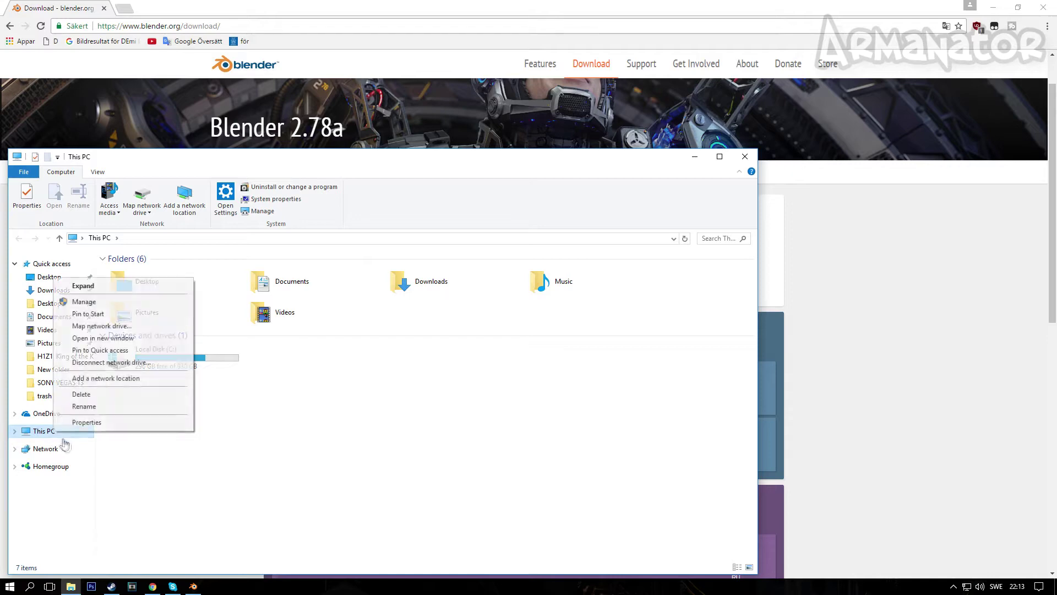
pyautogui.click(86, 422)
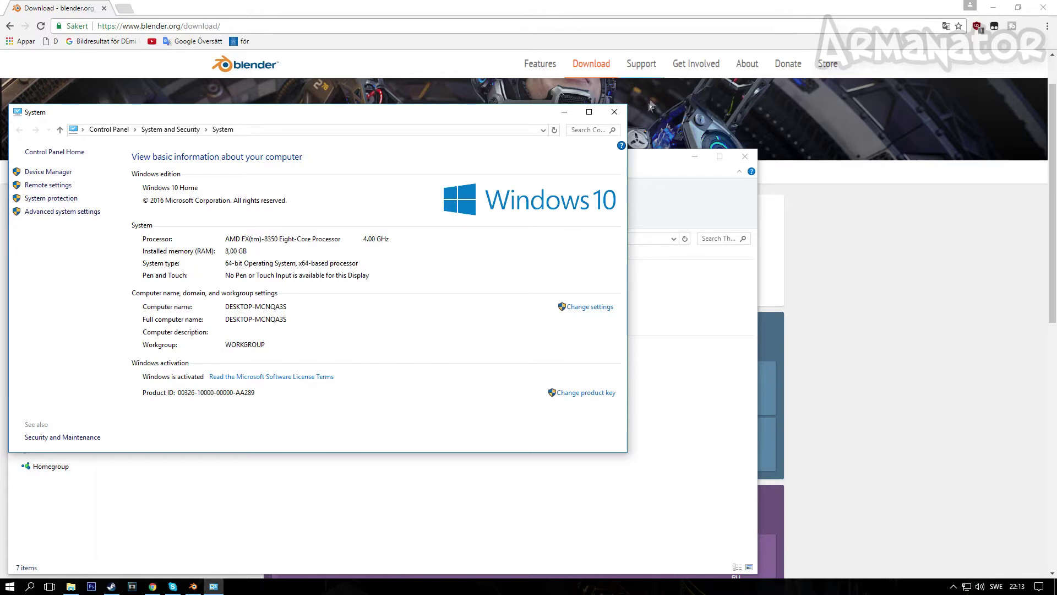
pyautogui.click(614, 112)
# Close This PC, then start the 64-bit Windows Blender download and cancel it.
pyautogui.click(752, 162)
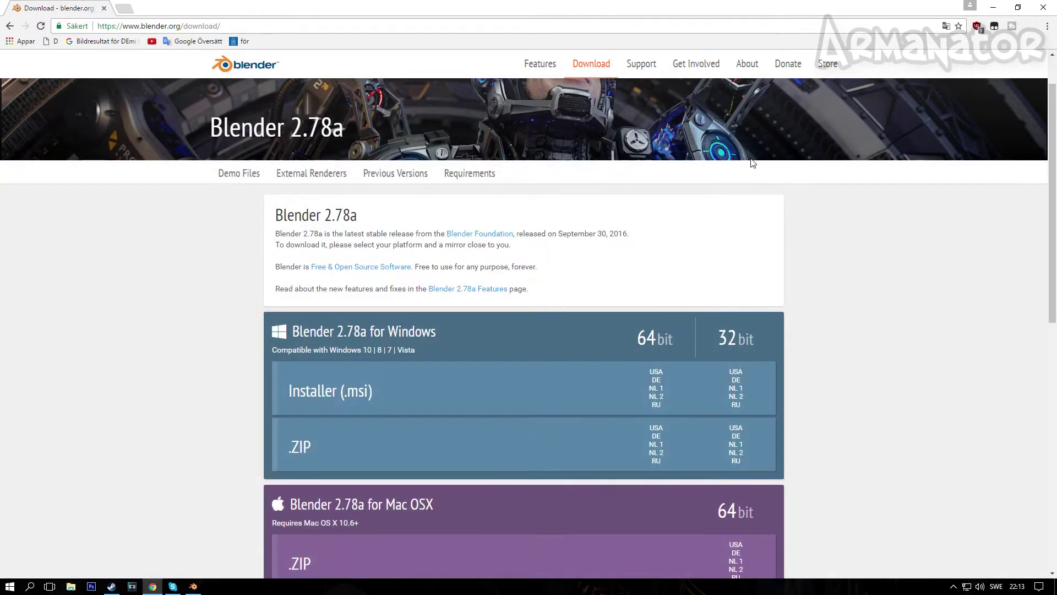
pyautogui.click(667, 340)
pyautogui.click(114, 564)
pyautogui.click(129, 544)
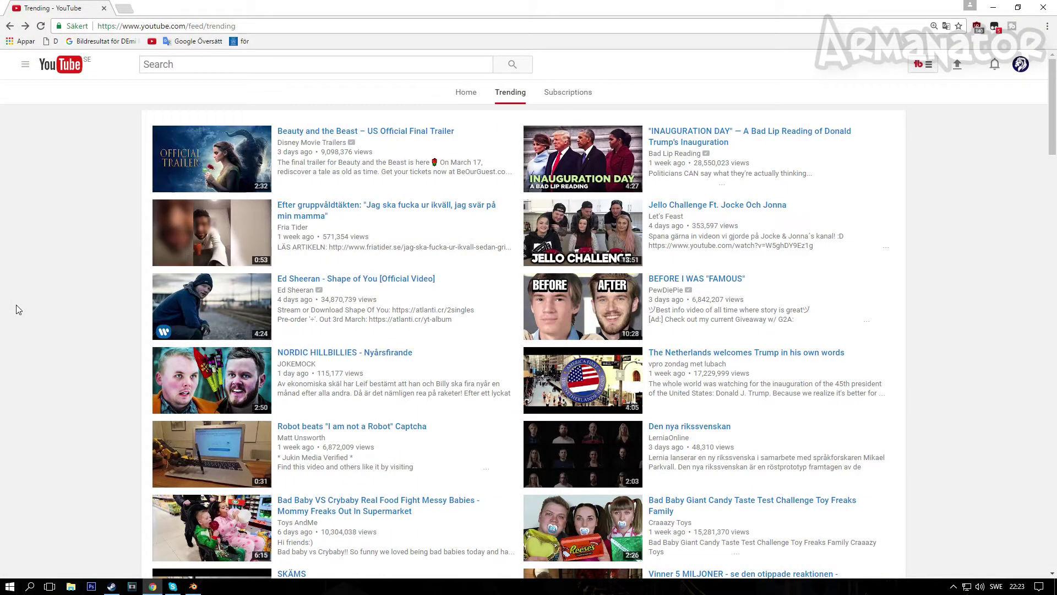
# Search YouTube for 'intro template blender mediafire' and browse the results.
pyautogui.click(176, 60)
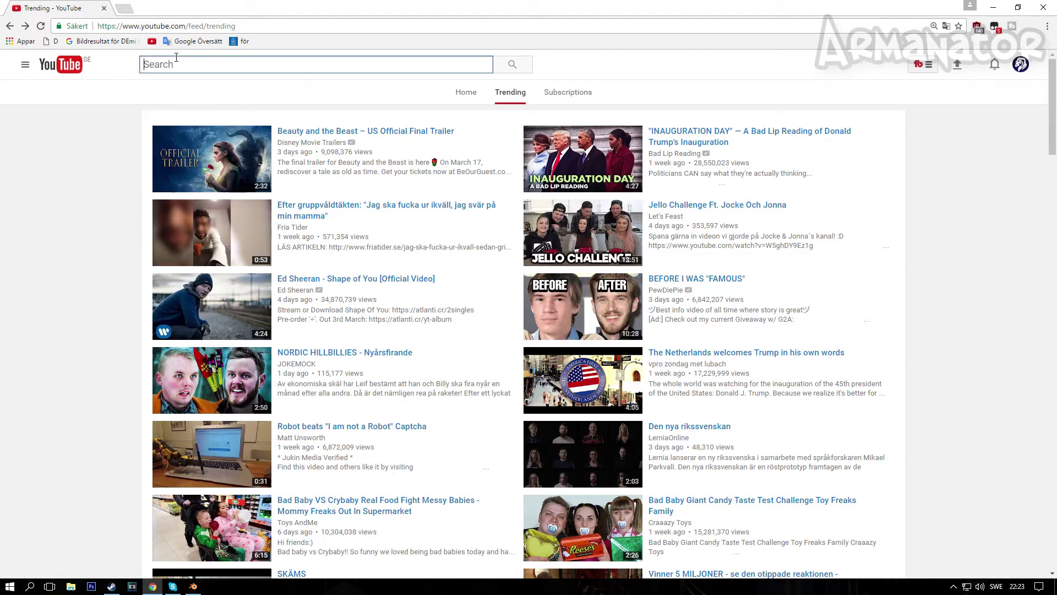
pyautogui.write('intro template blend')
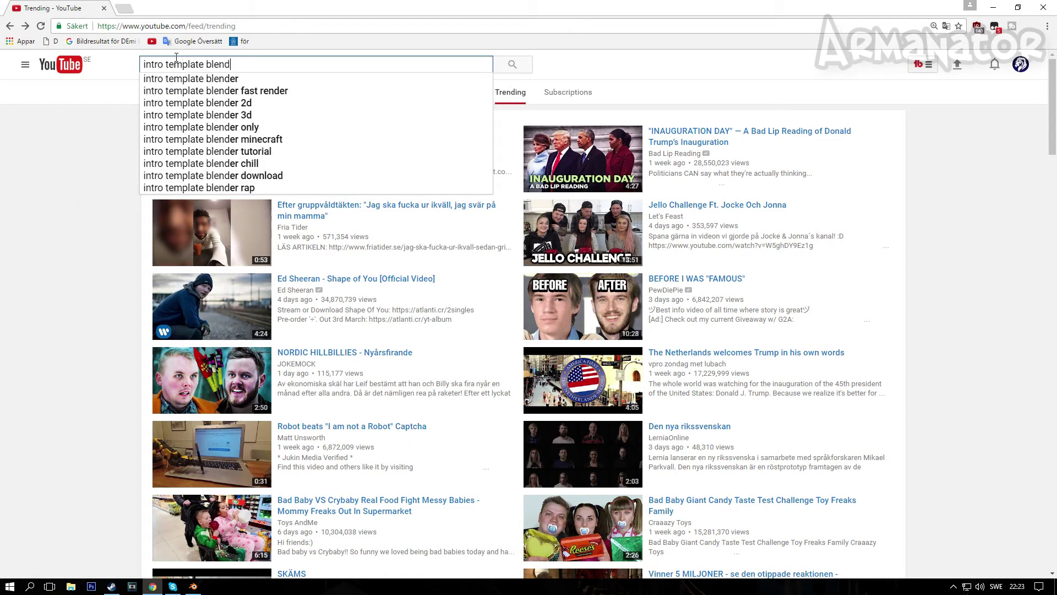
pyautogui.write('er mediafire')
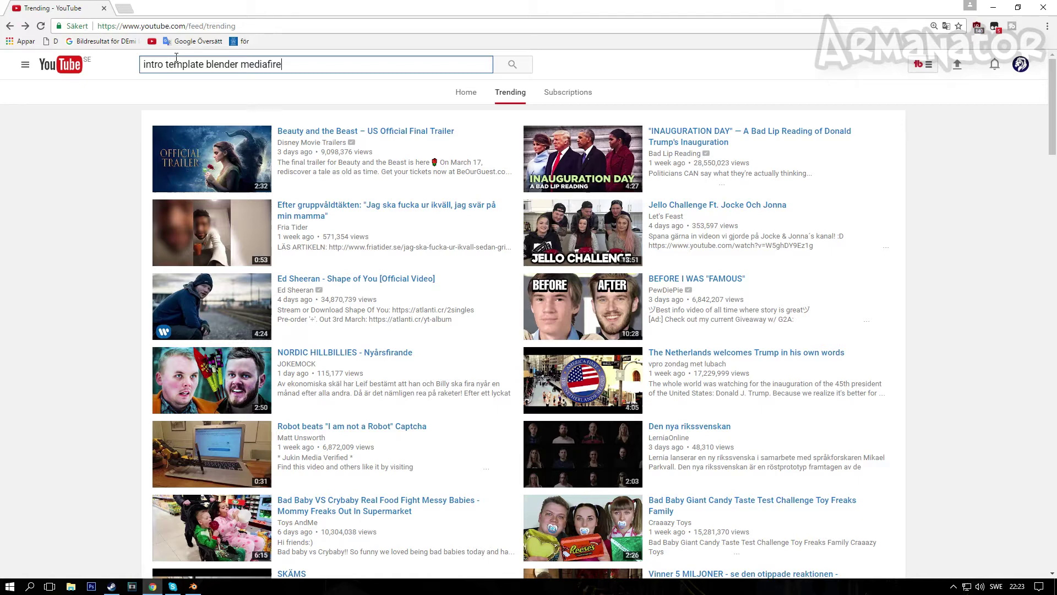
pyautogui.press('Return')
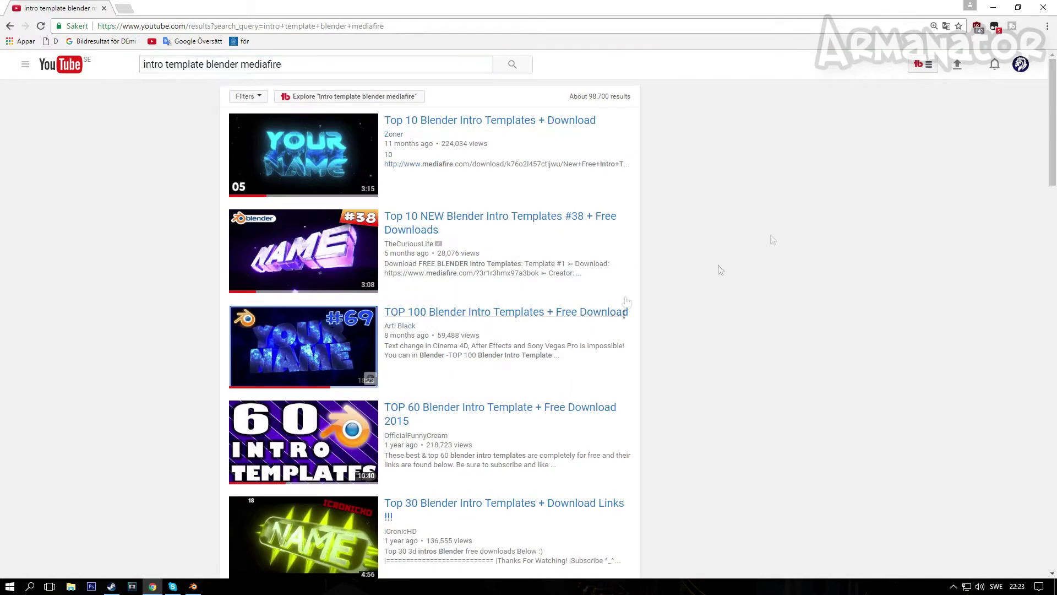
pyautogui.scroll(-10, 626, 302)
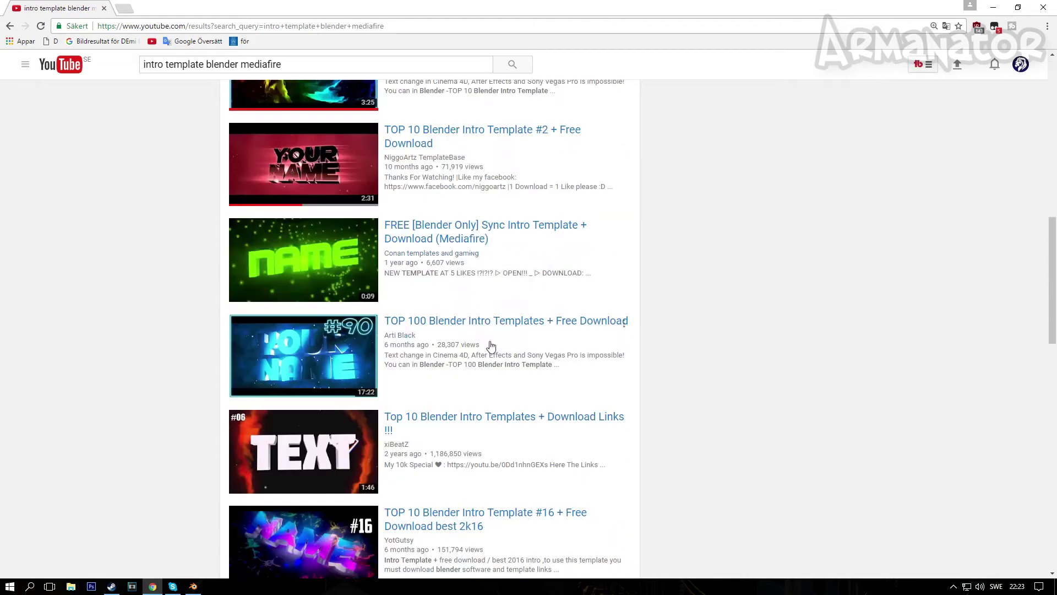
pyautogui.scroll(9, 539, 253)
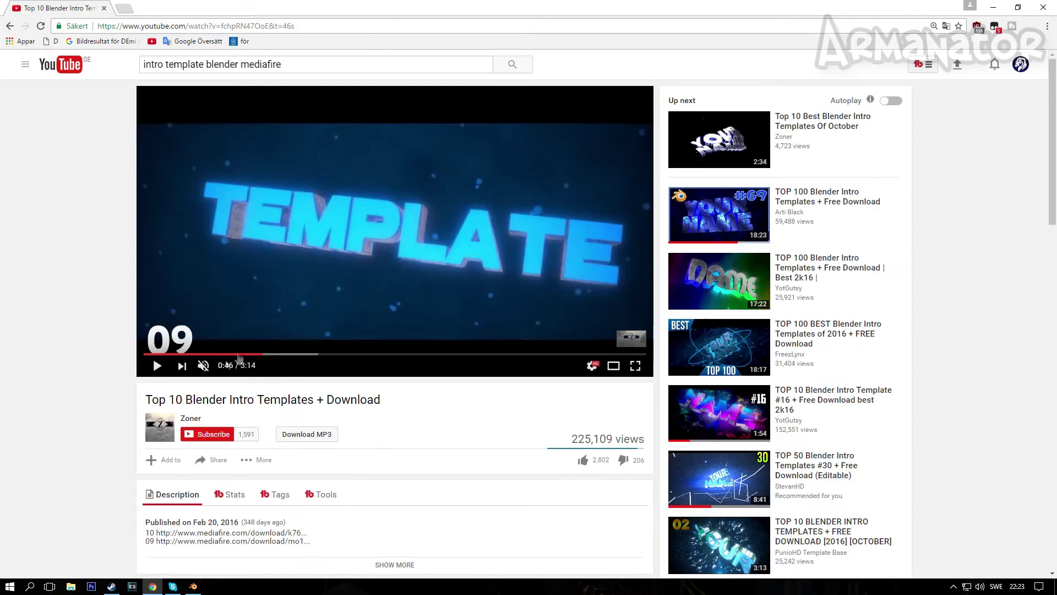
# Follow the template 09 mediafire link, close the hotel ad tab, and open the downloaded .blend.
pyautogui.scroll(-1, 389, 448)
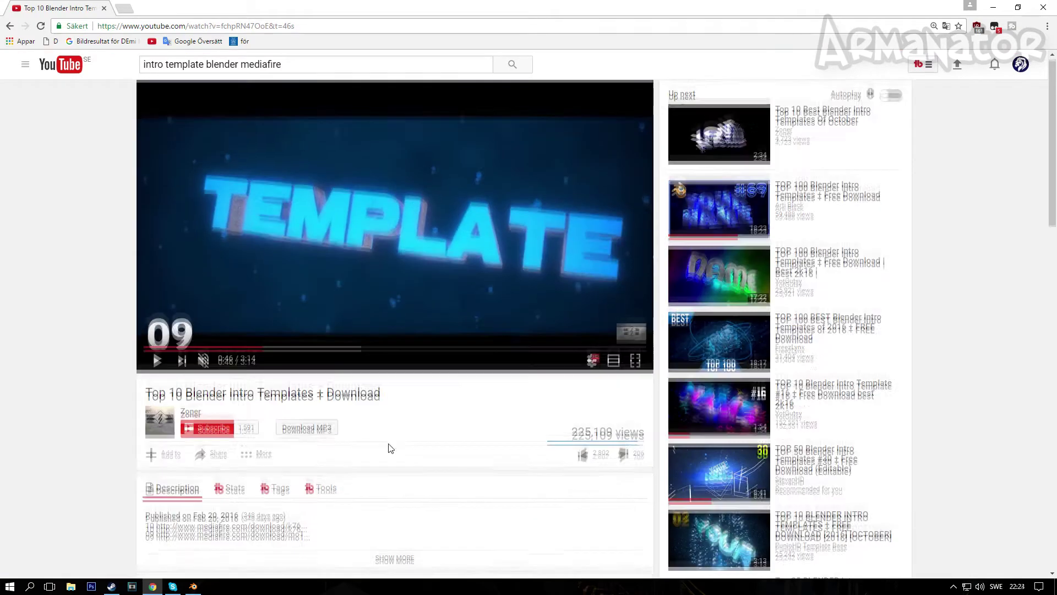
pyautogui.scroll(-1, 390, 448)
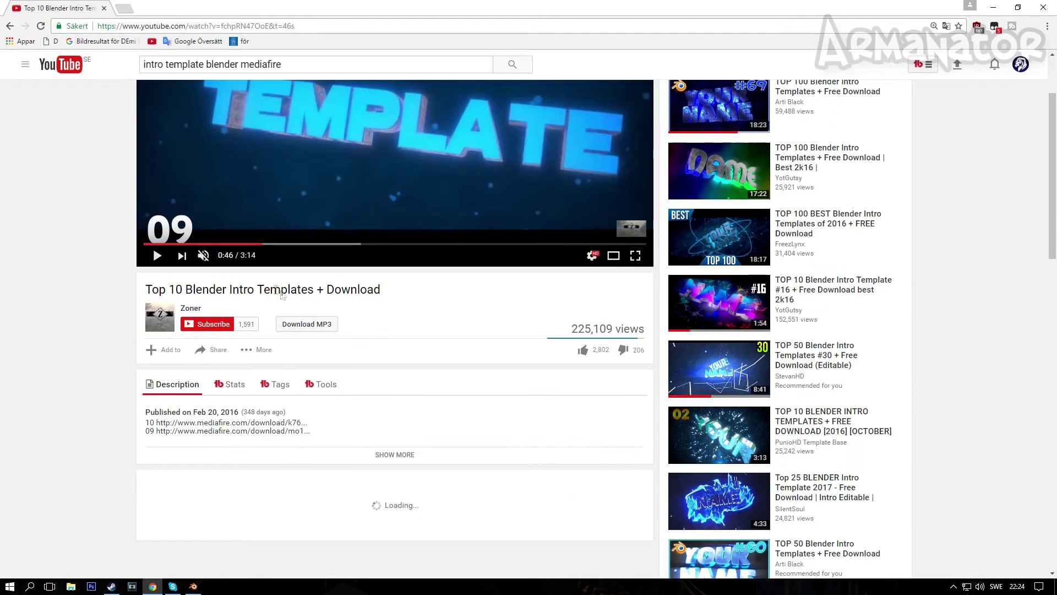
pyautogui.click(263, 435)
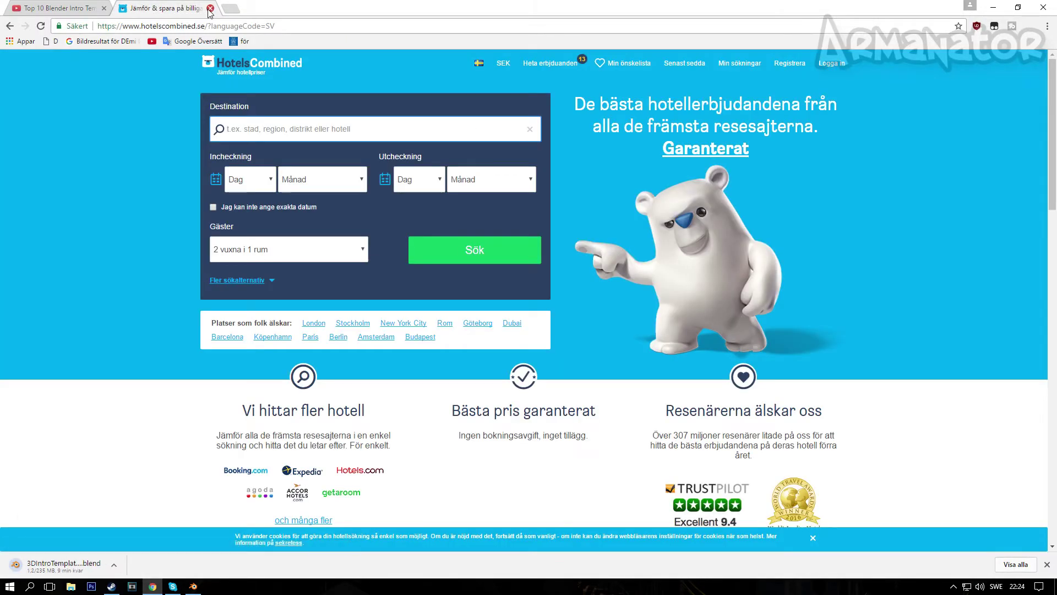
pyautogui.click(210, 8)
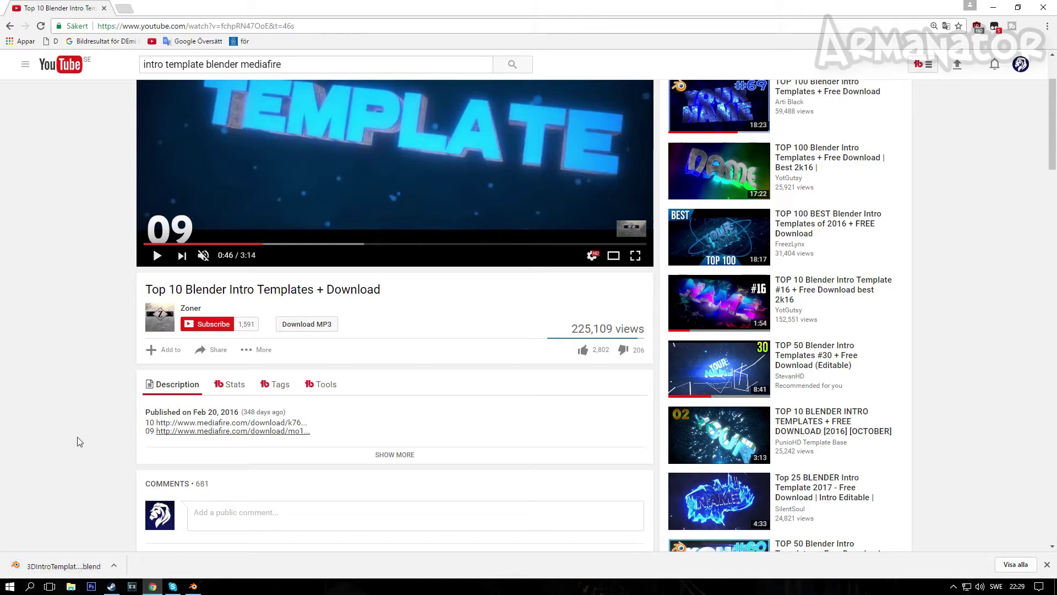
pyautogui.click(47, 564)
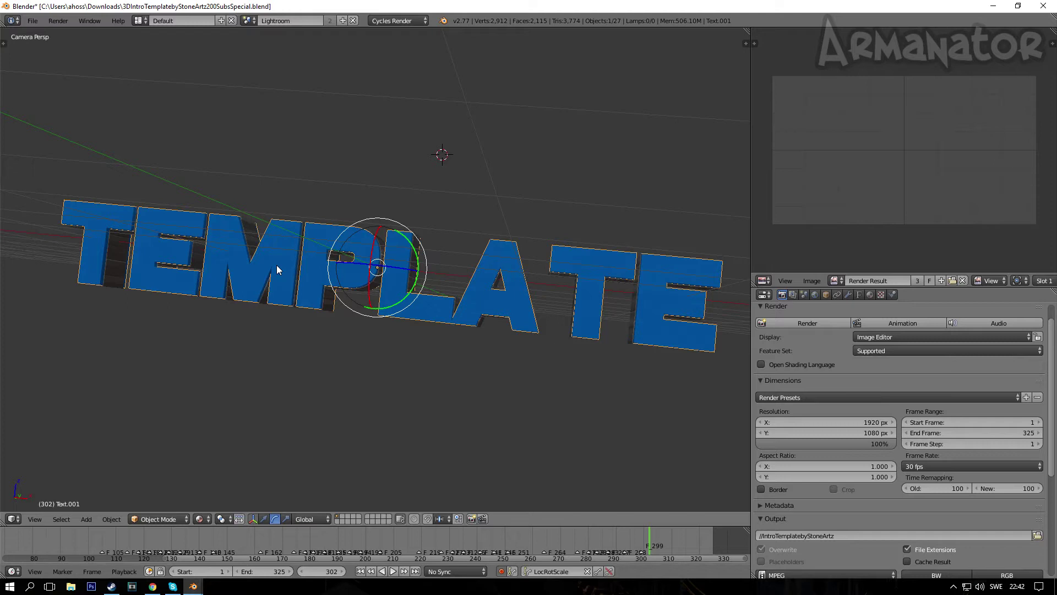
# Select the front TEMPLATE text object and step through its letters in Edit Mode.
pyautogui.rightClick(276, 266)
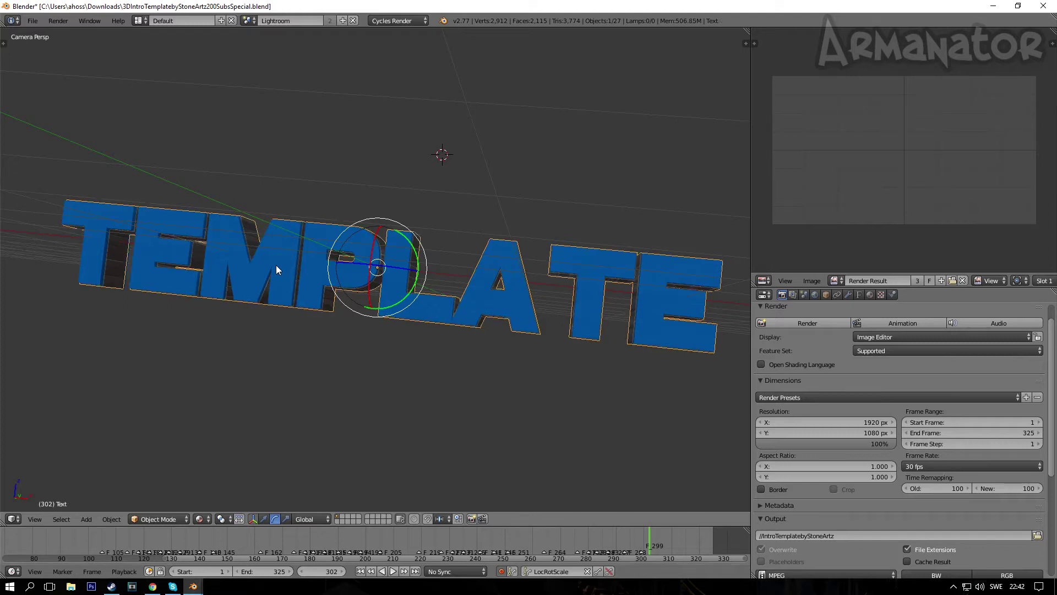
pyautogui.press('Tab')
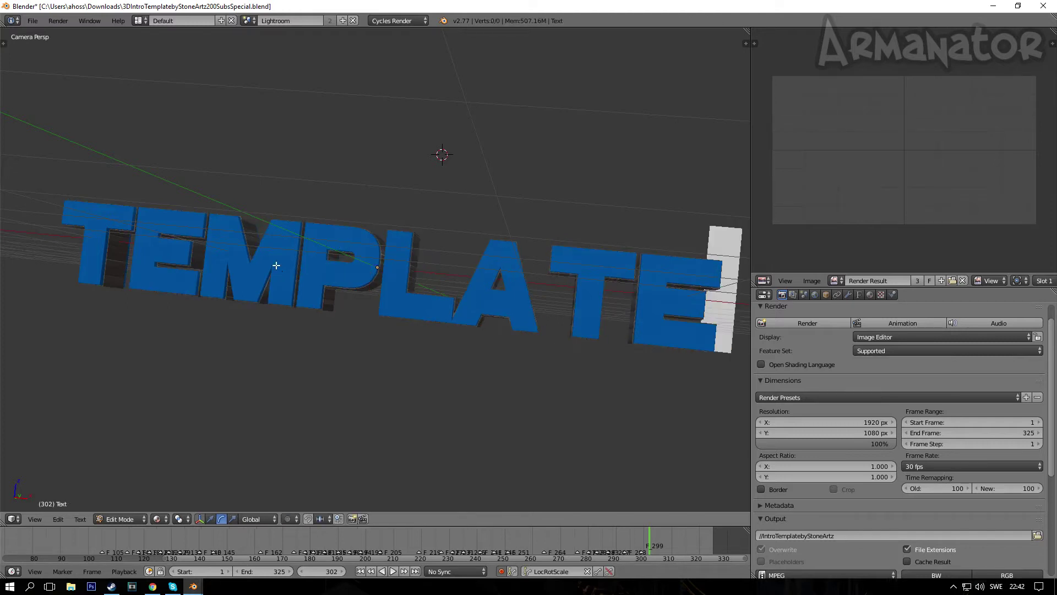
pyautogui.press('Left')
pyautogui.press('Left')
pyautogui.press('Left')
pyautogui.press('Left')
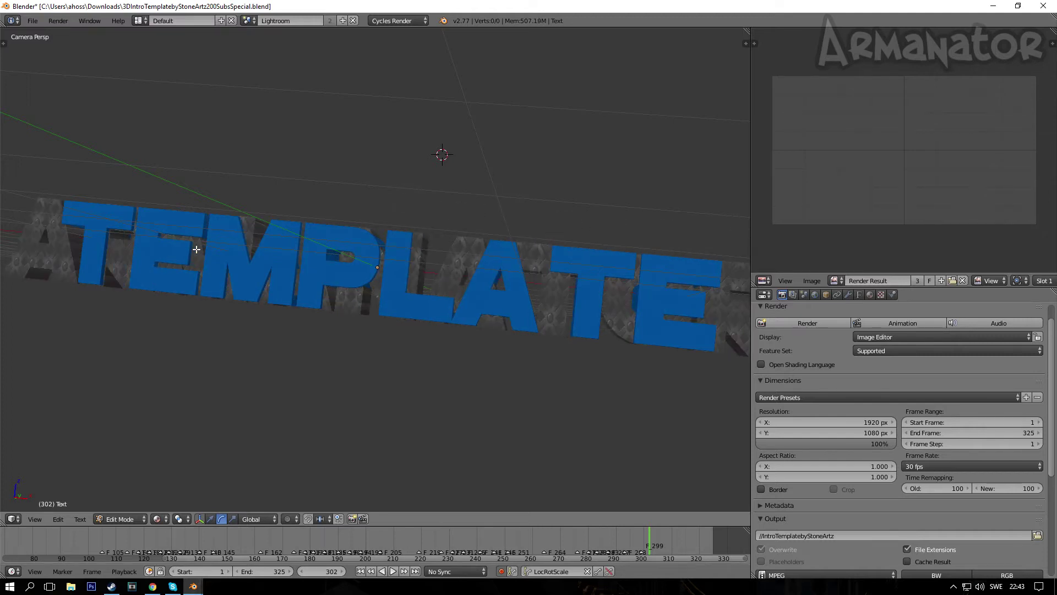
pyautogui.press('Tab')
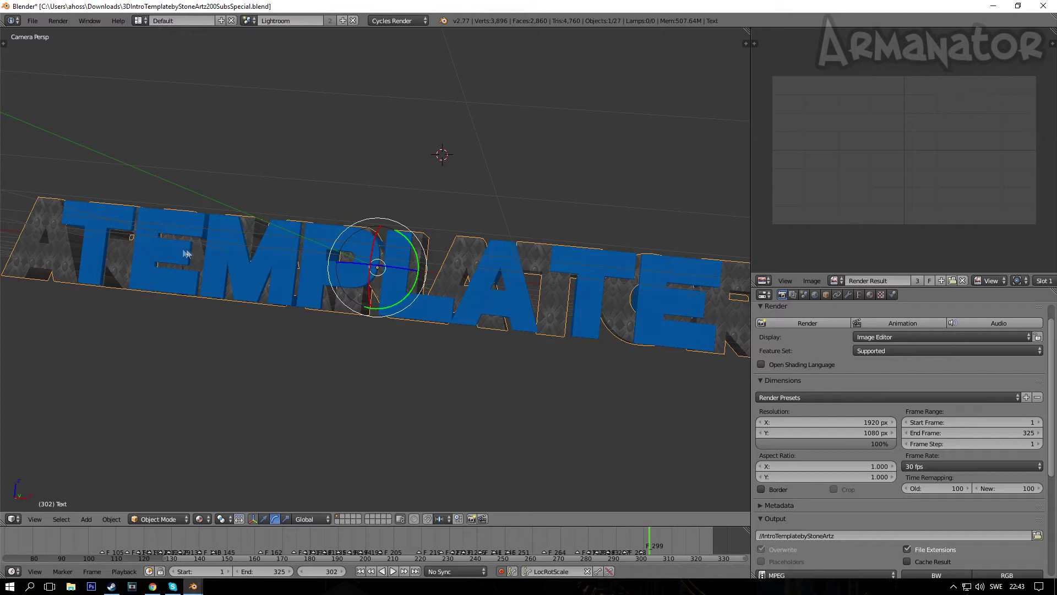
# Replace the blue title text's letters with ARMANATOR.
pyautogui.rightClick(165, 223)
pyautogui.press('Tab')
pyautogui.press('BackSpace')
pyautogui.press('BackSpace')
pyautogui.press('BackSpace')
pyautogui.press('BackSpace')
pyautogui.press('BackSpace')
pyautogui.press('BackSpace')
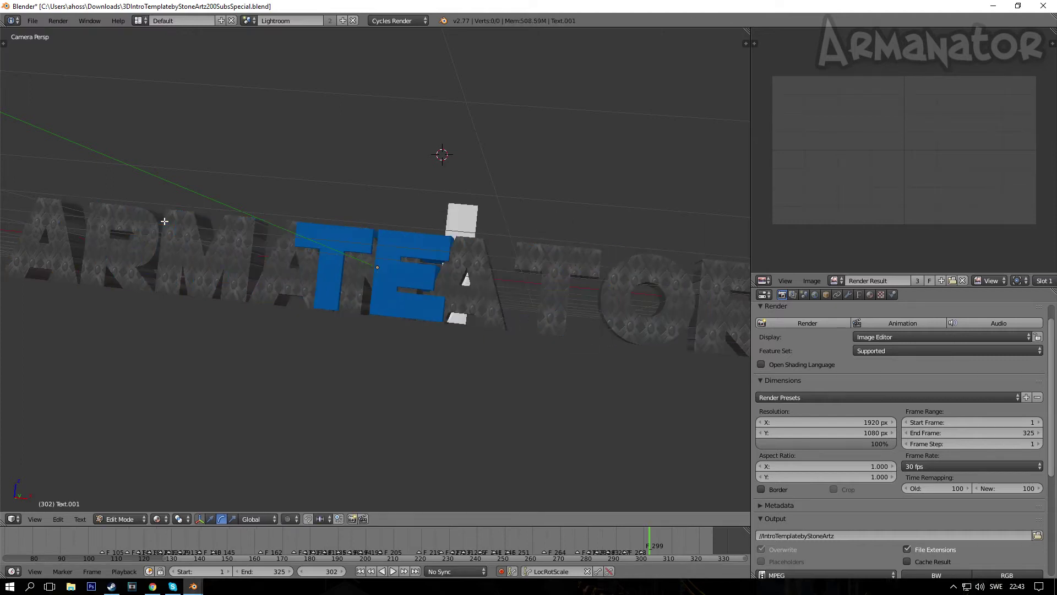
pyautogui.write('ARMANATOR')
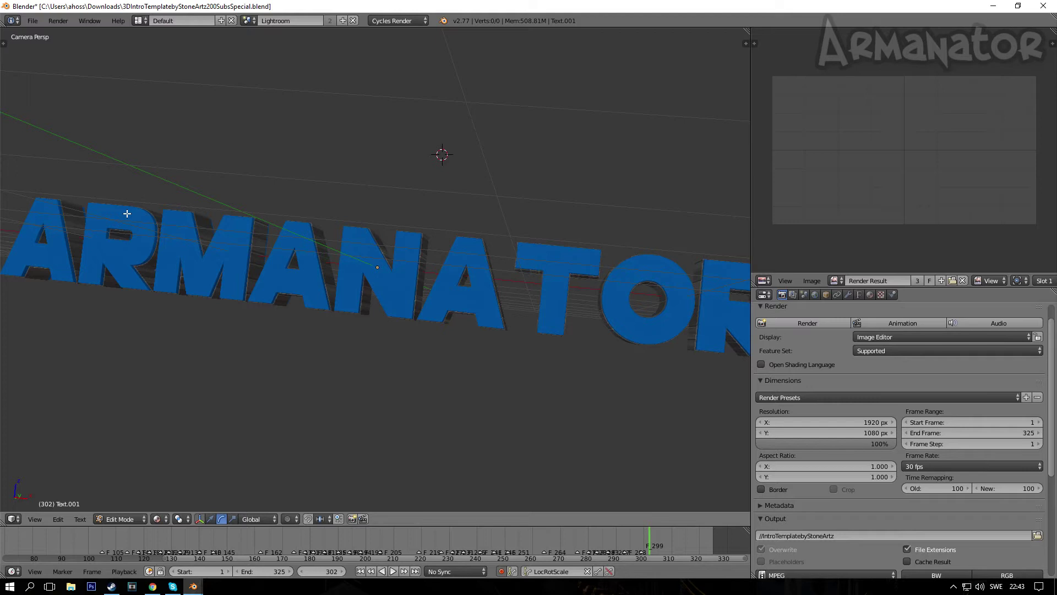
pyautogui.press('Tab')
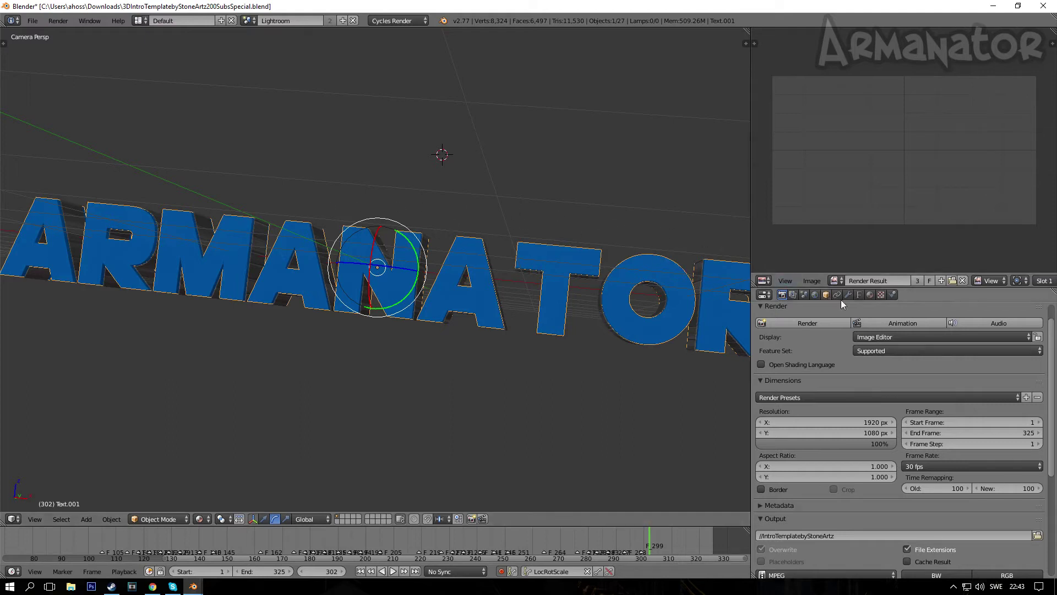
# Set the front ARMANATOR title's font size to 0.88 in the Font panel.
pyautogui.click(858, 295)
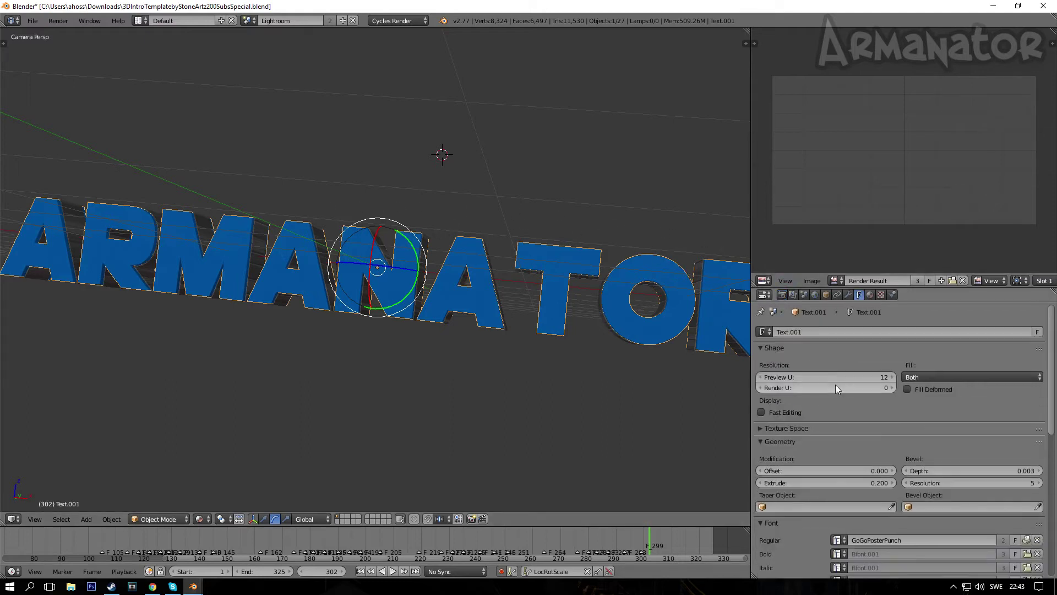
pyautogui.scroll(-6, 835, 385)
pyautogui.scroll(-3, 835, 384)
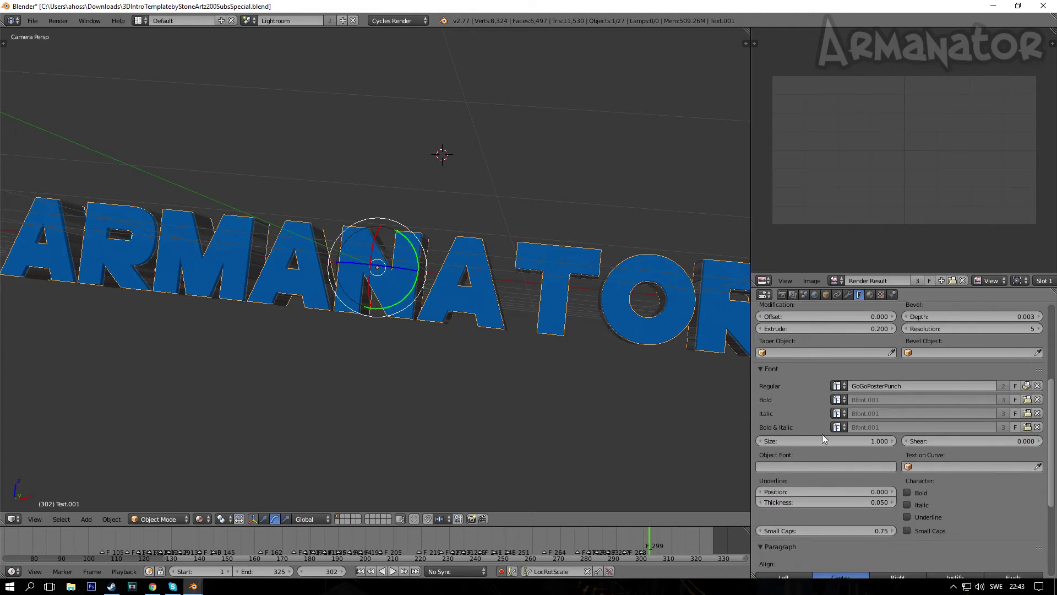
pyautogui.moveTo(858, 440); pyautogui.dragTo(857, 441)
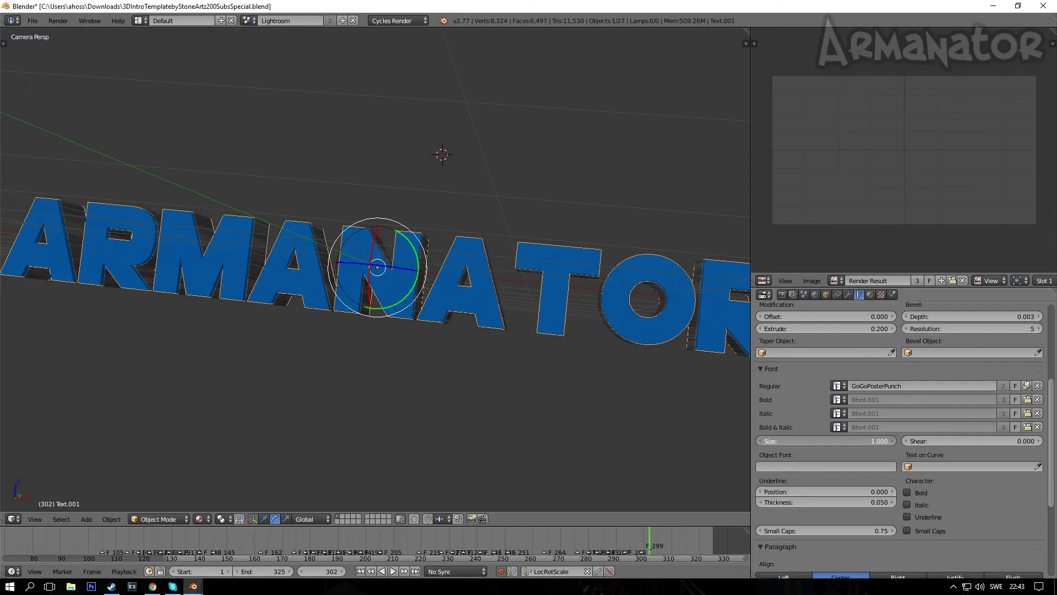
pyautogui.moveTo(836, 444); pyautogui.dragTo(836, 443)
pyautogui.press('Return')
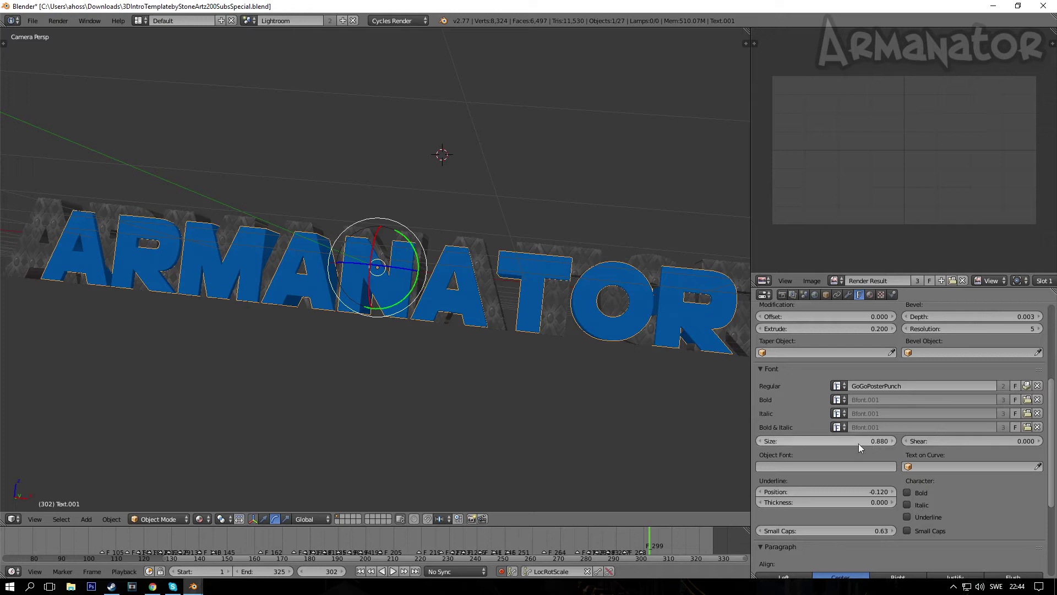
pyautogui.click(829, 441)
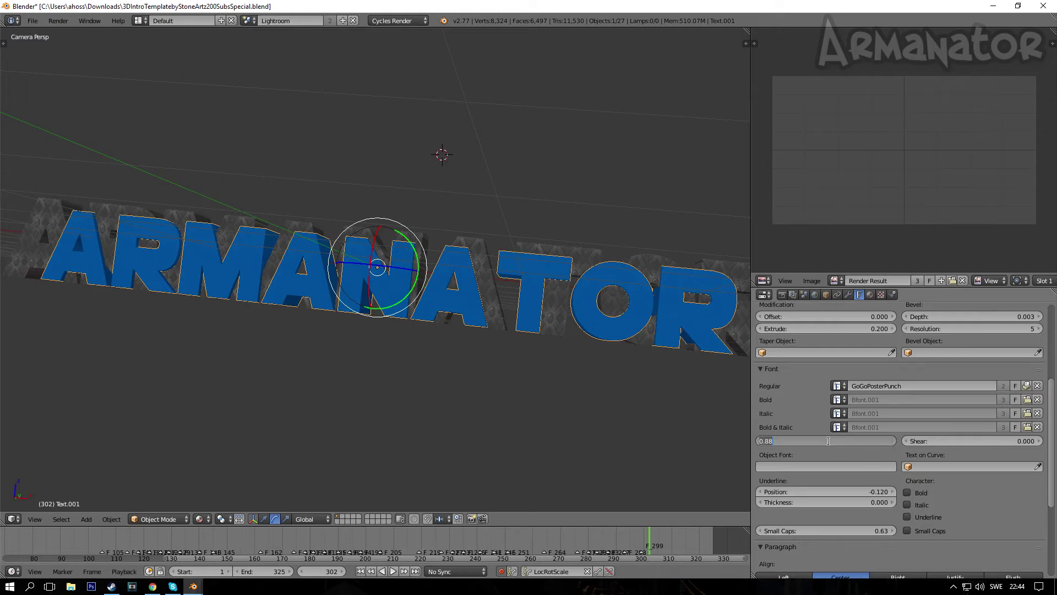
pyautogui.click(46, 211)
# Set the grey back-plate text object's font size to 0.88 as well.
pyautogui.rightClick(46, 210)
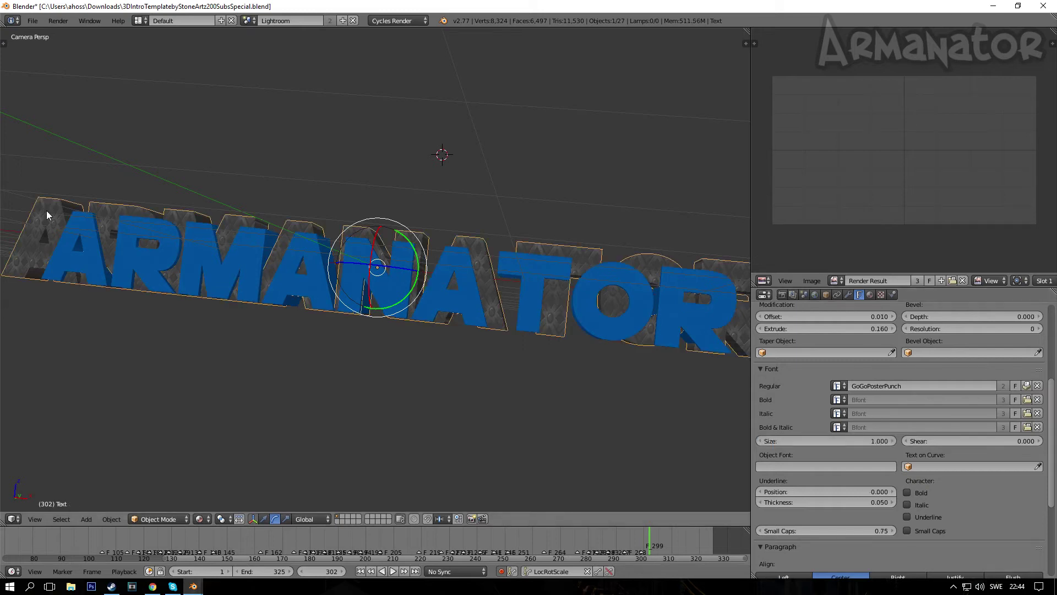
pyautogui.scroll(-2, 836, 485)
pyautogui.scroll(-2, 837, 484)
pyautogui.click(839, 395)
pyautogui.write('0.88')
pyautogui.press('Return')
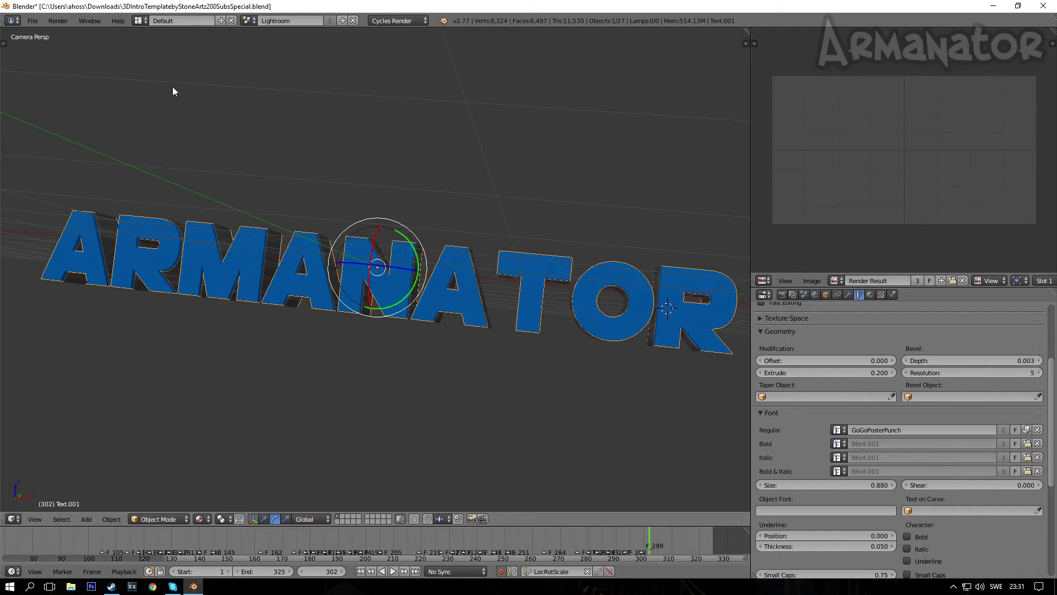
pyautogui.click(137, 20)
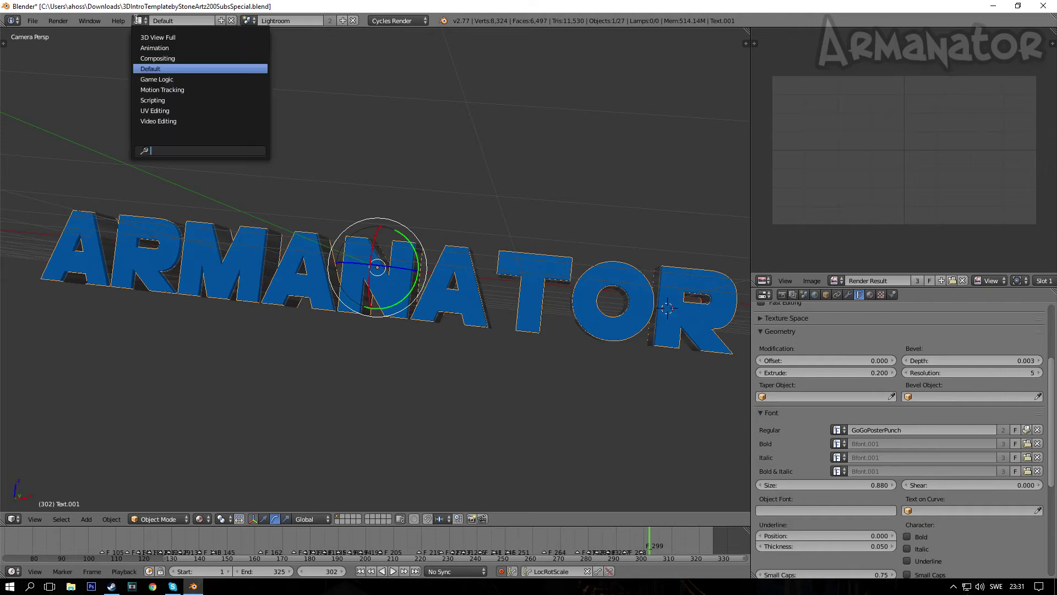
# Switch to the Video Editing layout and erase the Song.flac sound strip.
pyautogui.click(176, 120)
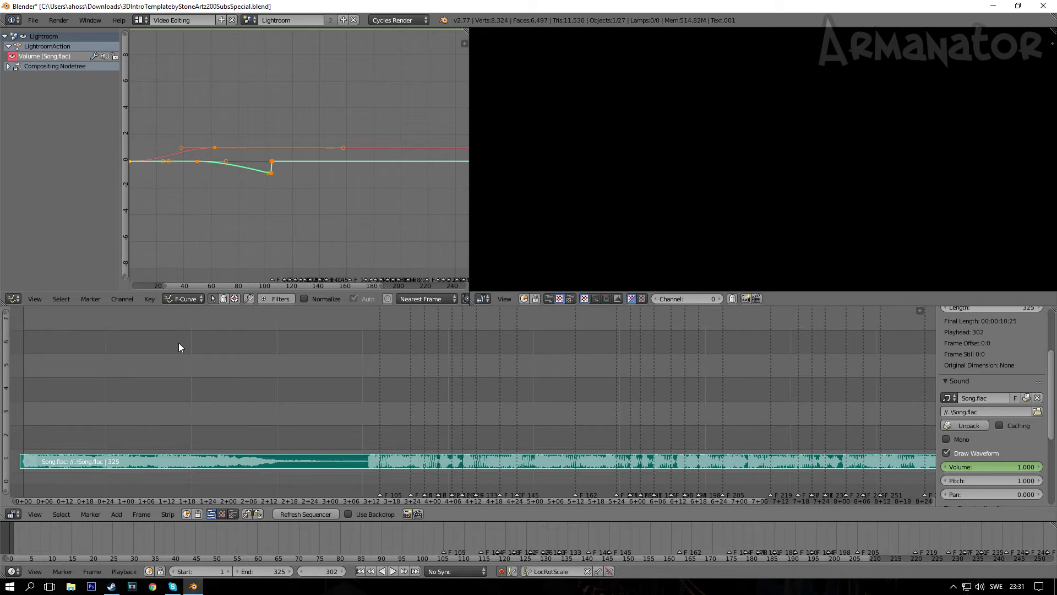
pyautogui.click(270, 461)
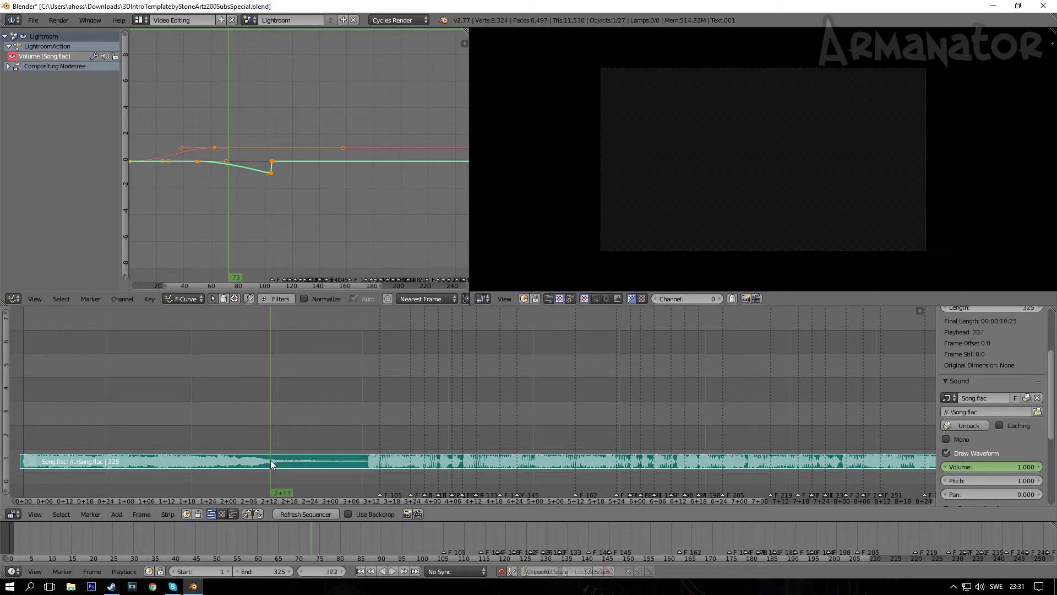
pyautogui.press('x')
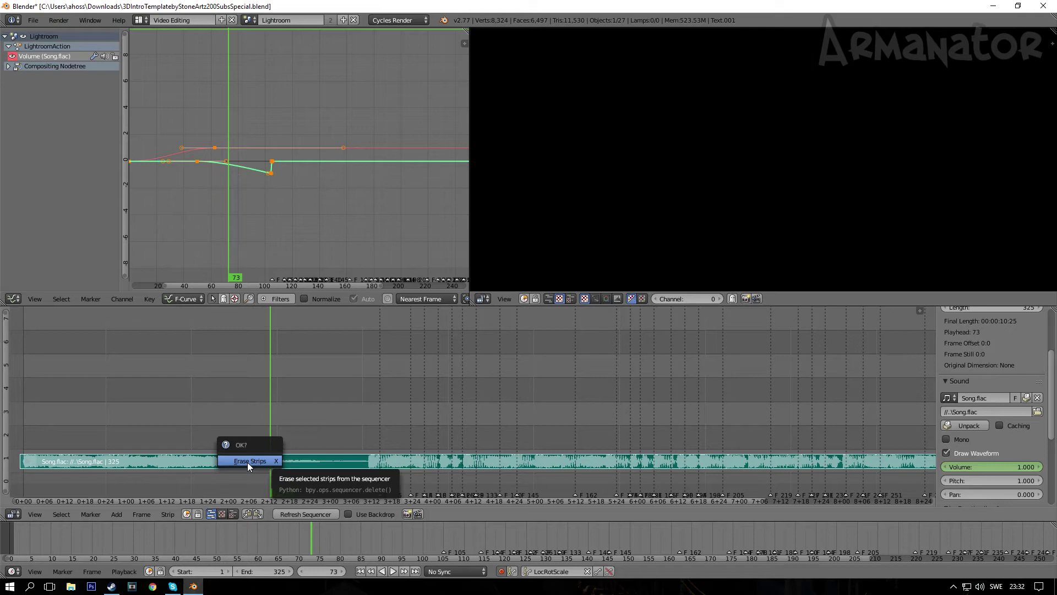
pyautogui.click(246, 461)
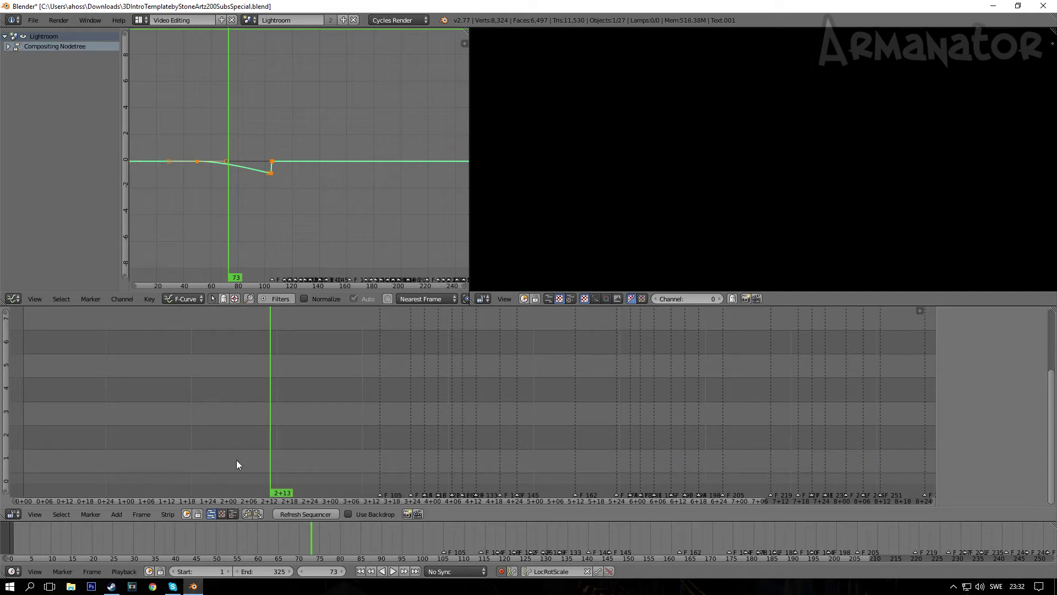
pyautogui.click(71, 586)
# Drag 'Disfigure - Blank (NCS Release) (3).mp3' from My Music into Blender's sequencer.
pyautogui.click(41, 280)
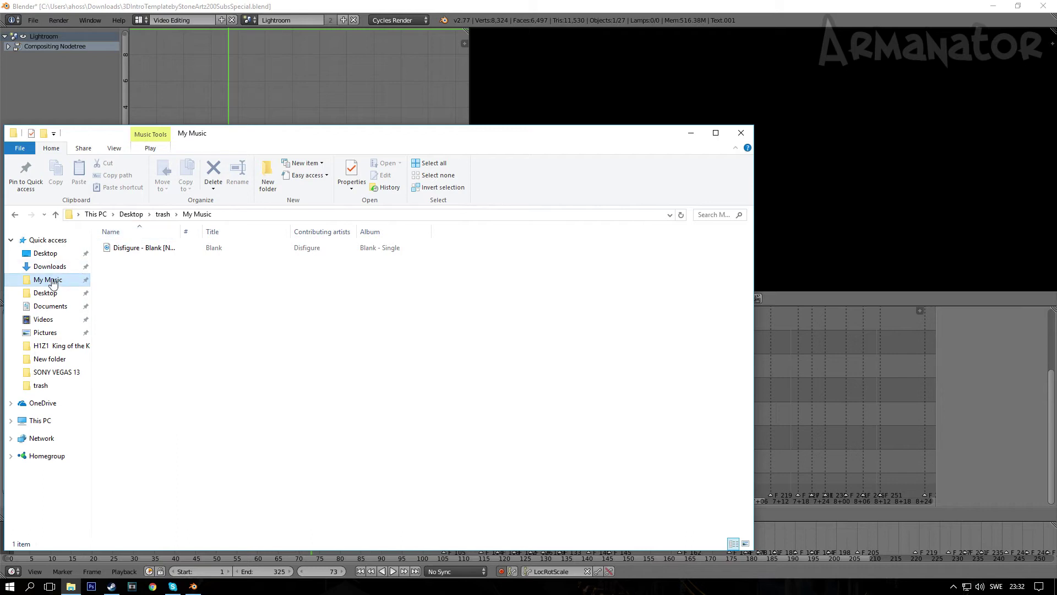
pyautogui.click(124, 248)
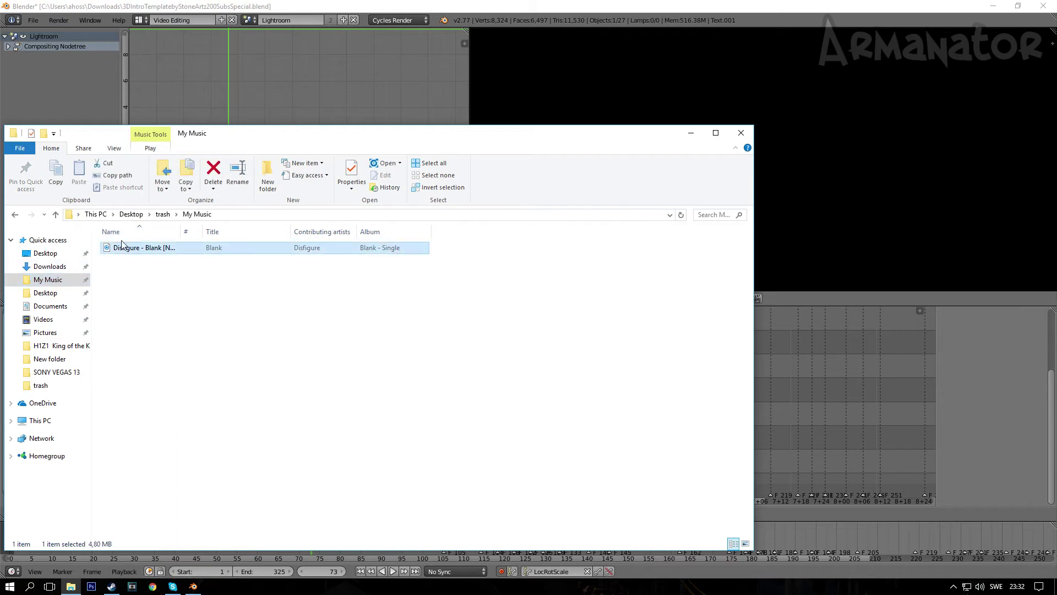
pyautogui.moveTo(122, 248); pyautogui.dragTo(793, 411)
pyautogui.click(794, 412)
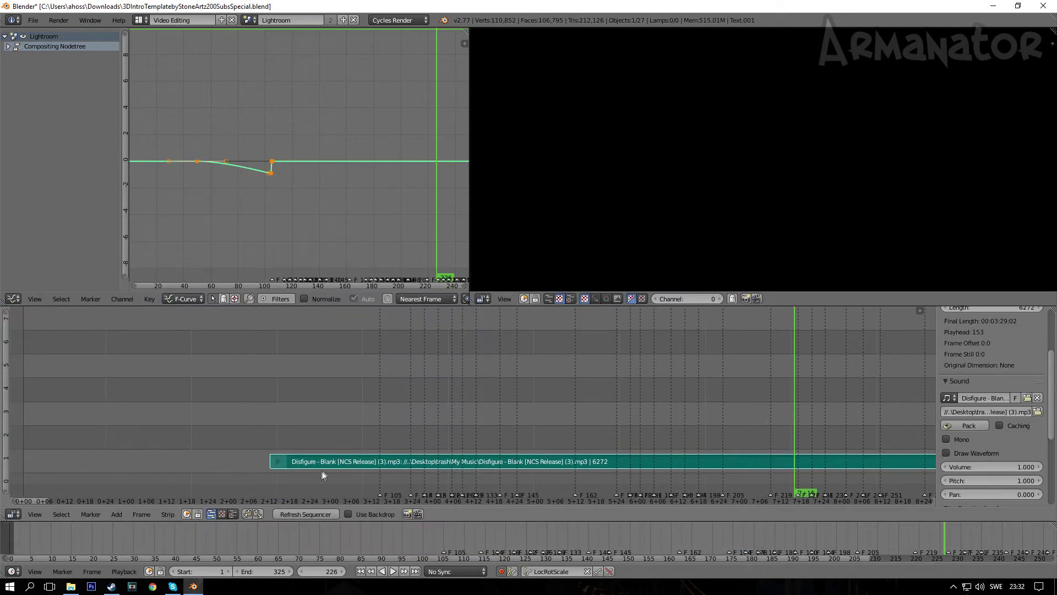
# Grab the Disfigure strip and slide it -73 frames to the timeline's start.
pyautogui.click(368, 463)
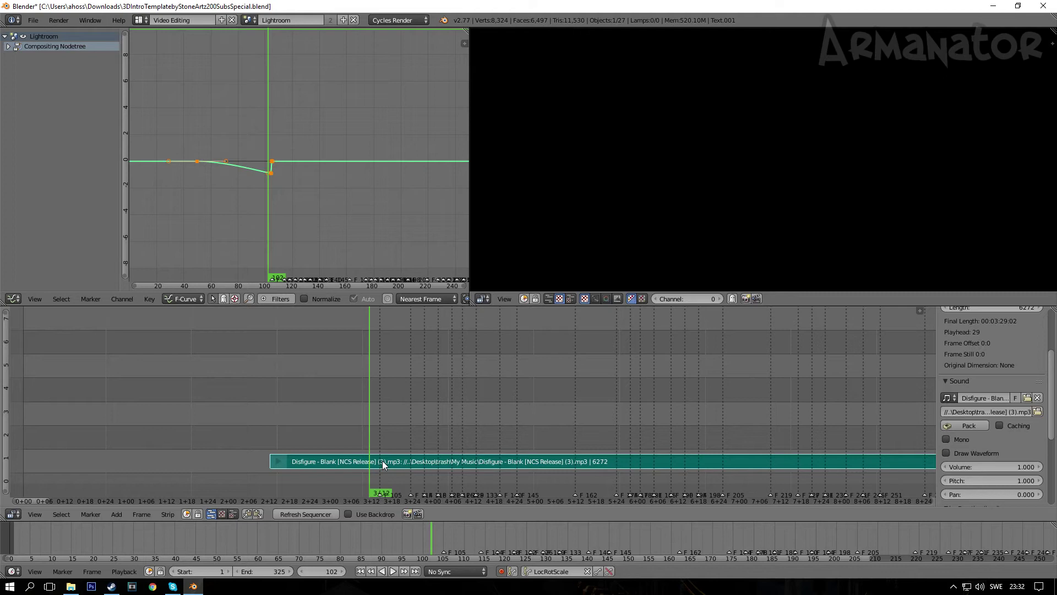
pyautogui.press('g')
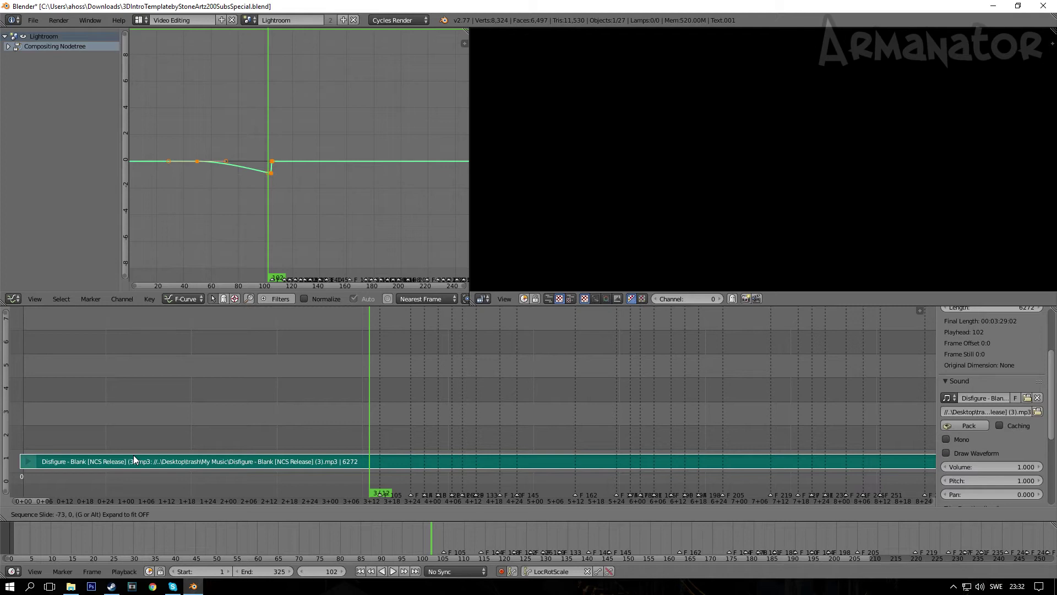
pyautogui.click(134, 455)
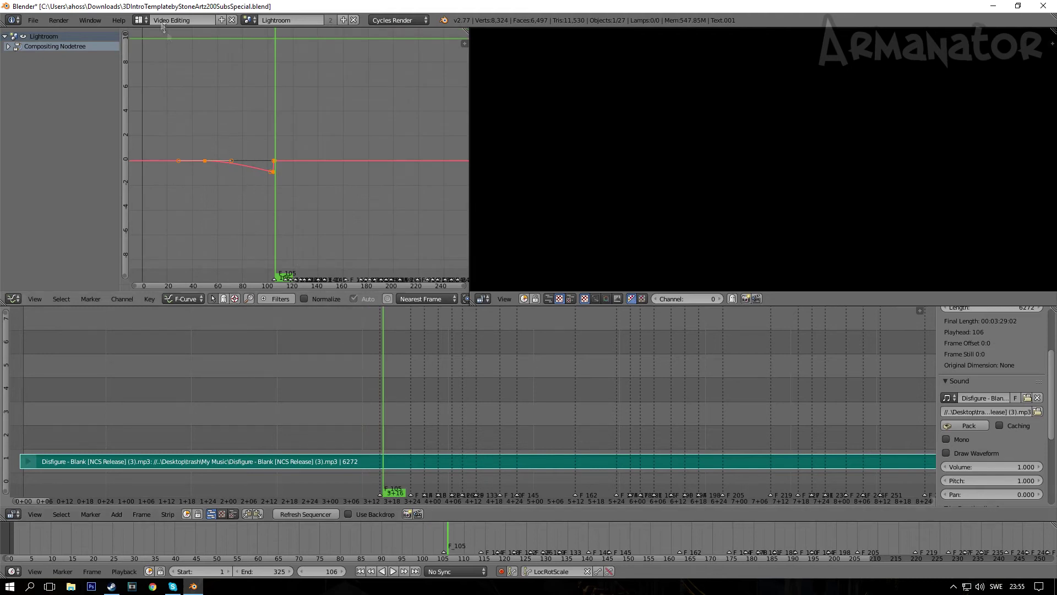
pyautogui.click(137, 21)
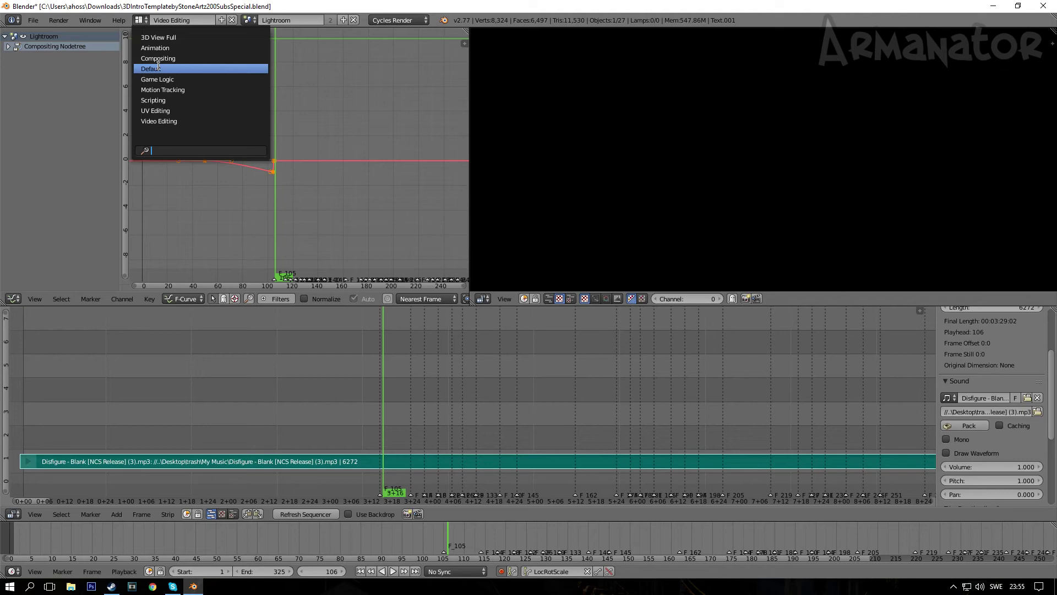
# Return to the Default layout and set the render output path to Desktop/MyIntro2017.
pyautogui.click(161, 70)
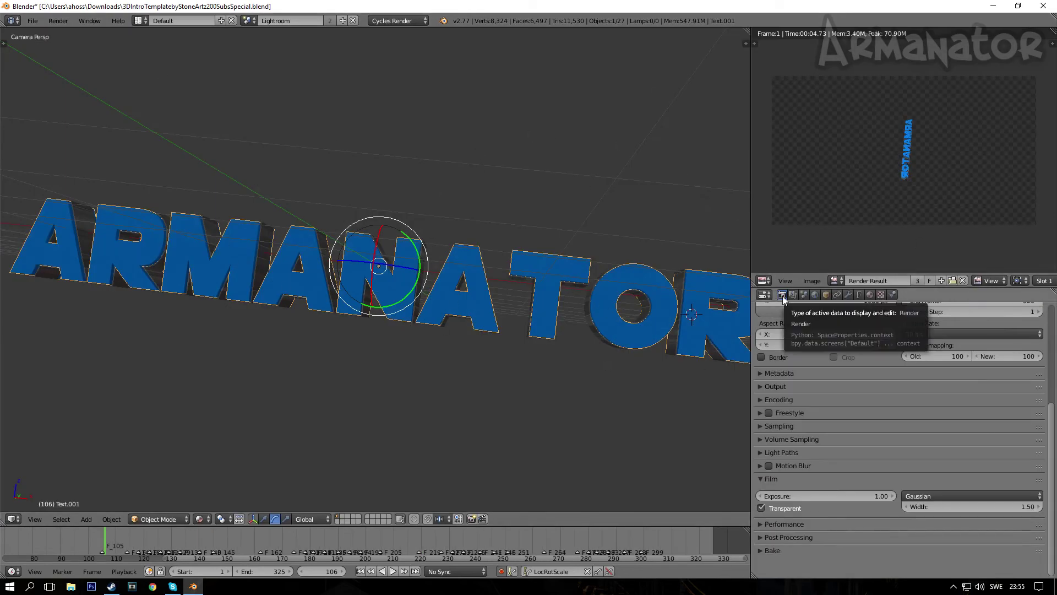
pyautogui.click(761, 387)
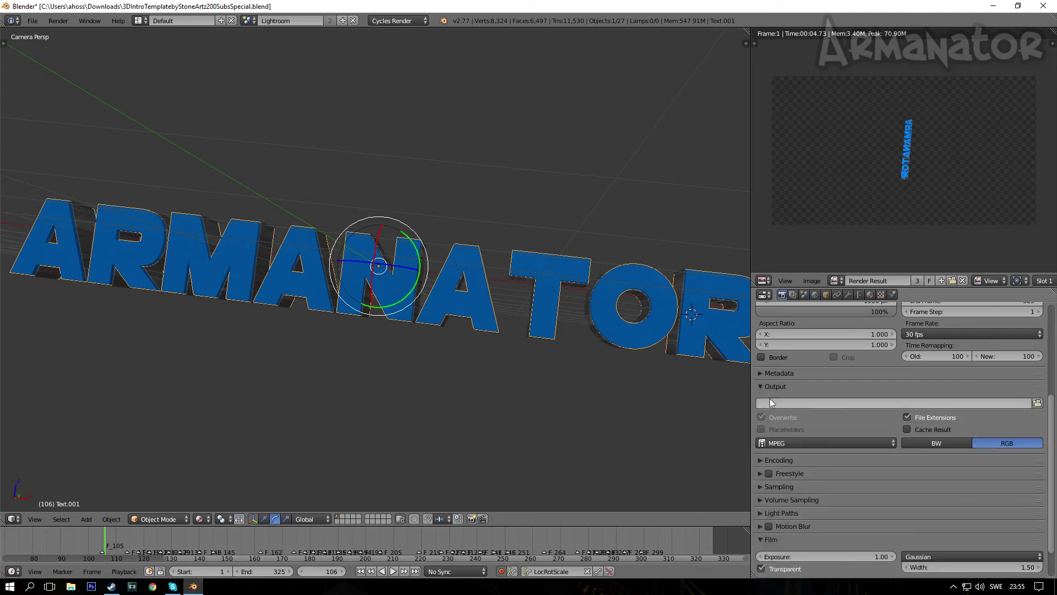
pyautogui.click(776, 403)
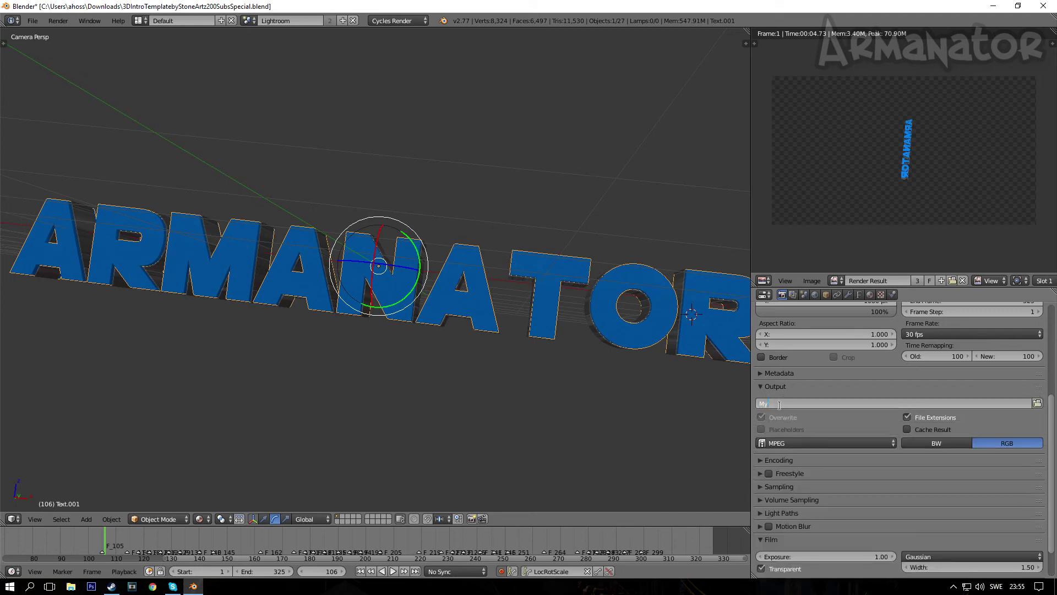
pyautogui.write('MyIntro2017')
pyautogui.click(1037, 403)
pyautogui.click(1037, 403)
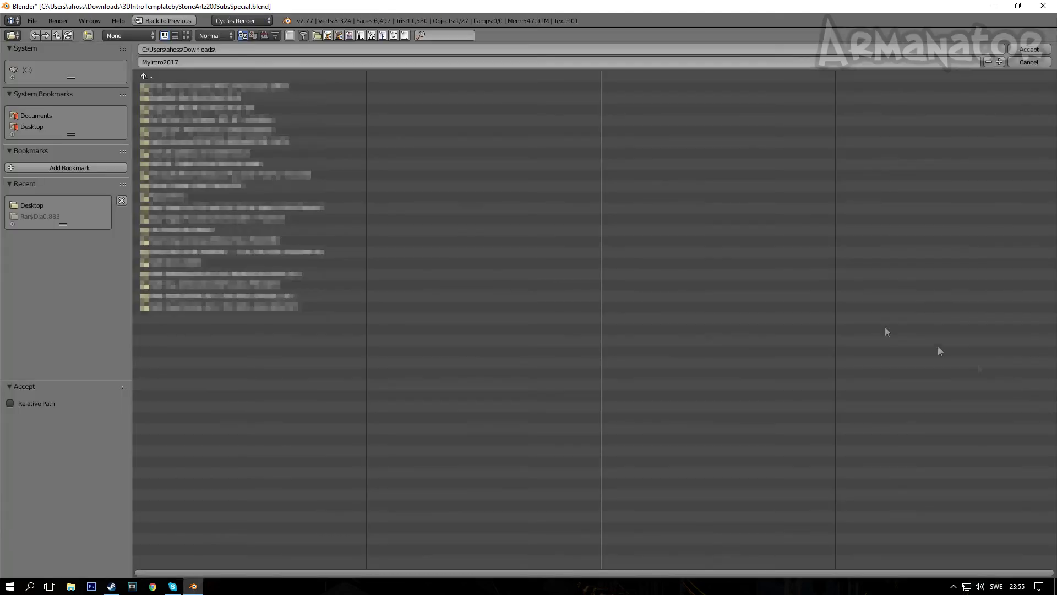
pyautogui.click(38, 128)
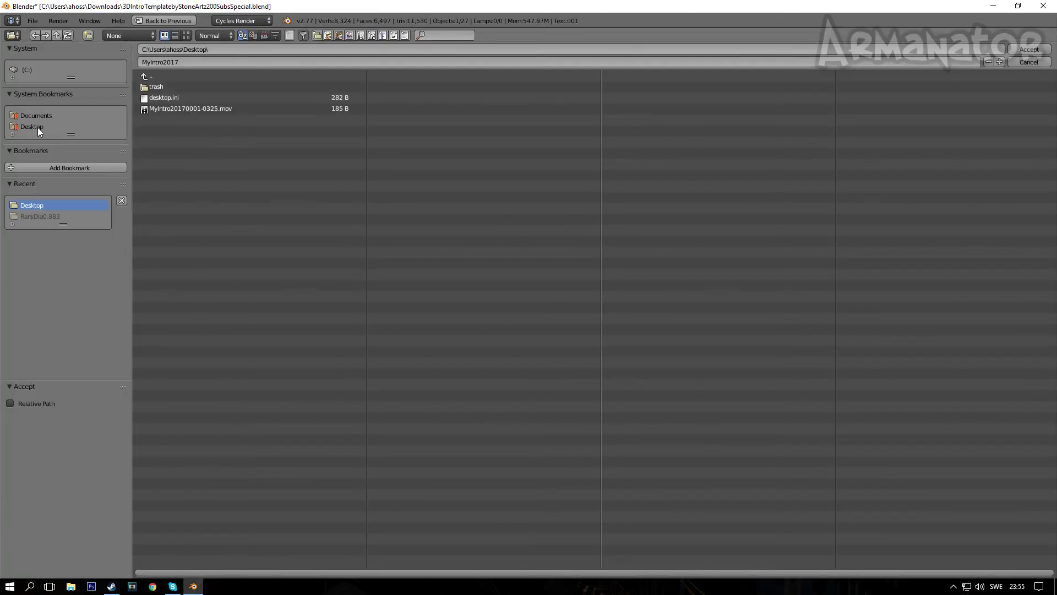
pyautogui.click(1027, 50)
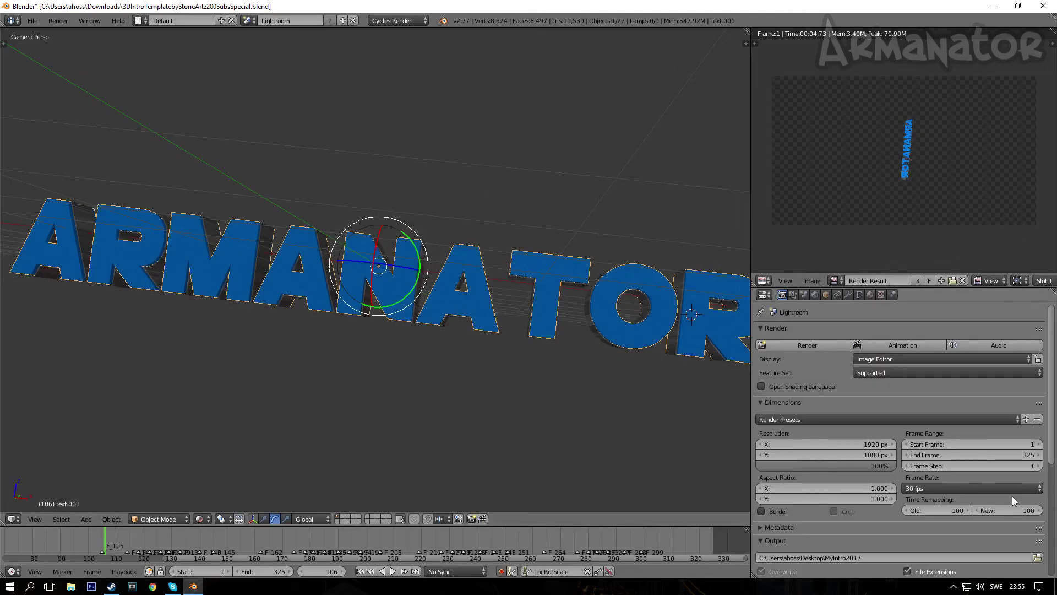
# Expand the Encoding panel and set the container format to Quicktime.
pyautogui.scroll(-5, 1012, 496)
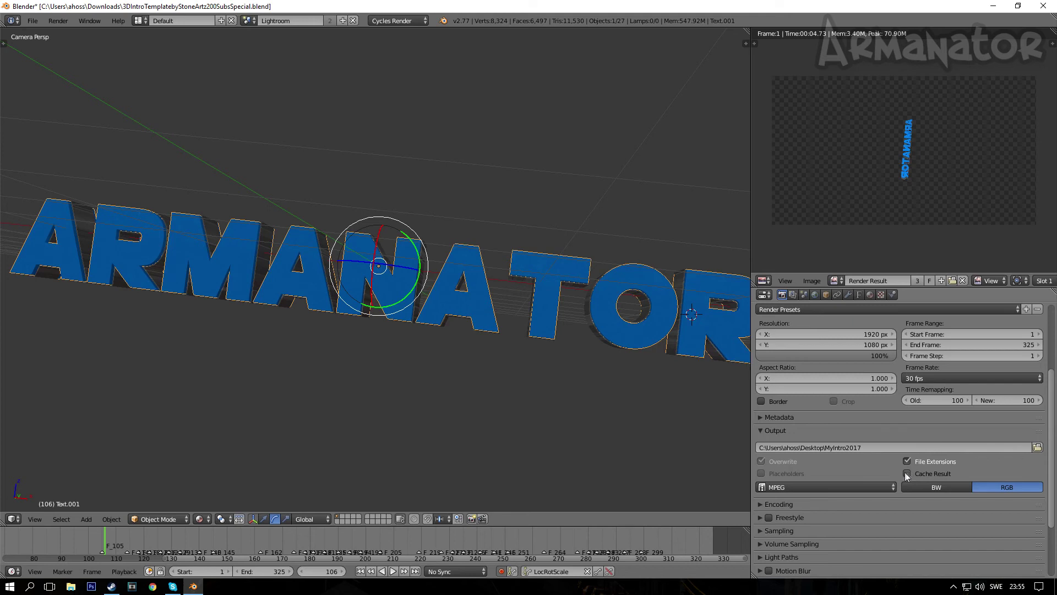
pyautogui.scroll(-3, 904, 471)
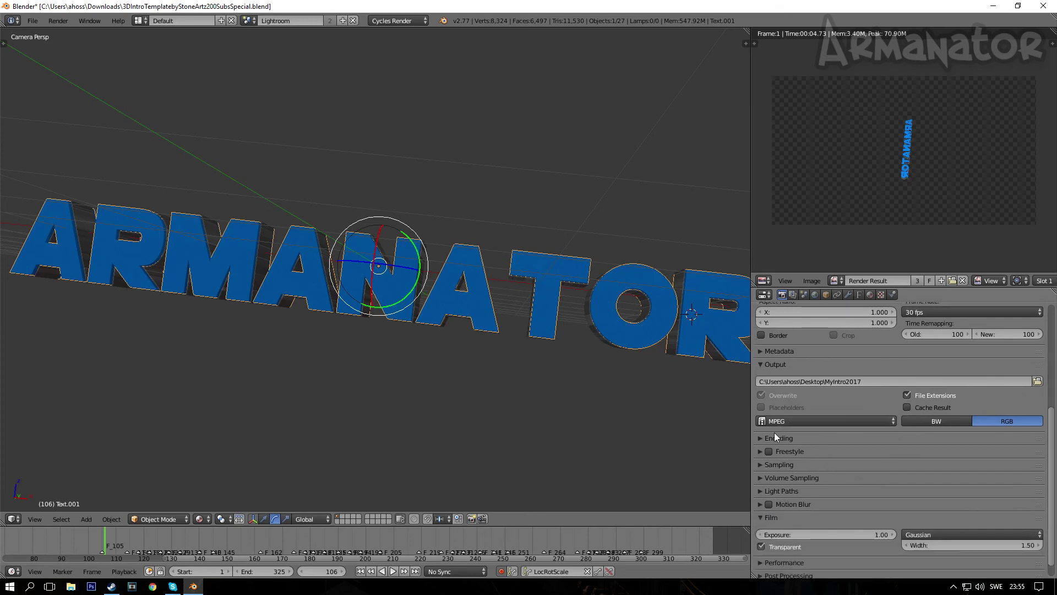
pyautogui.click(761, 437)
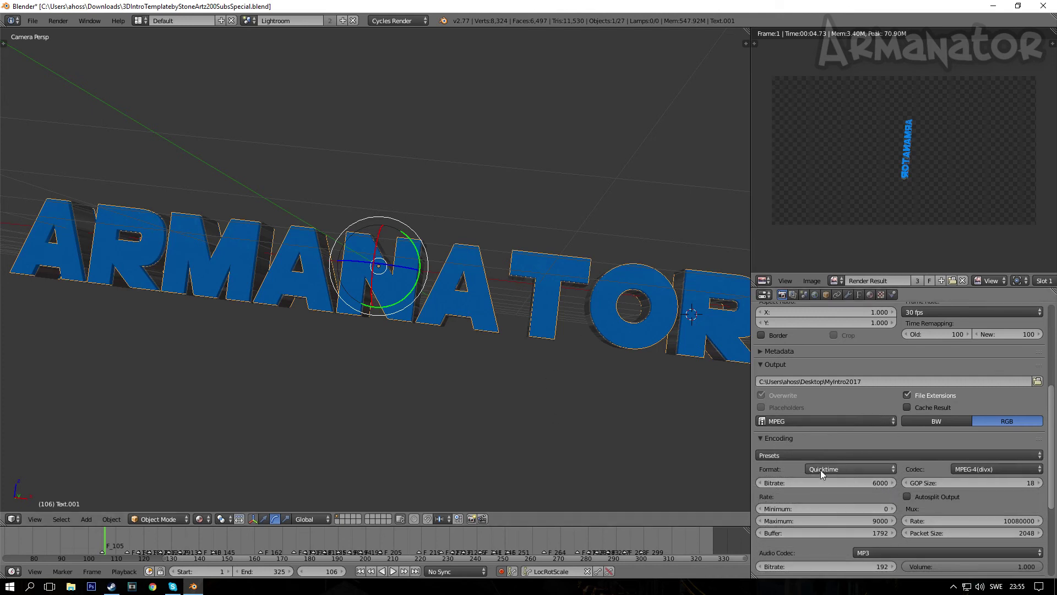
pyautogui.scroll(-3, 821, 470)
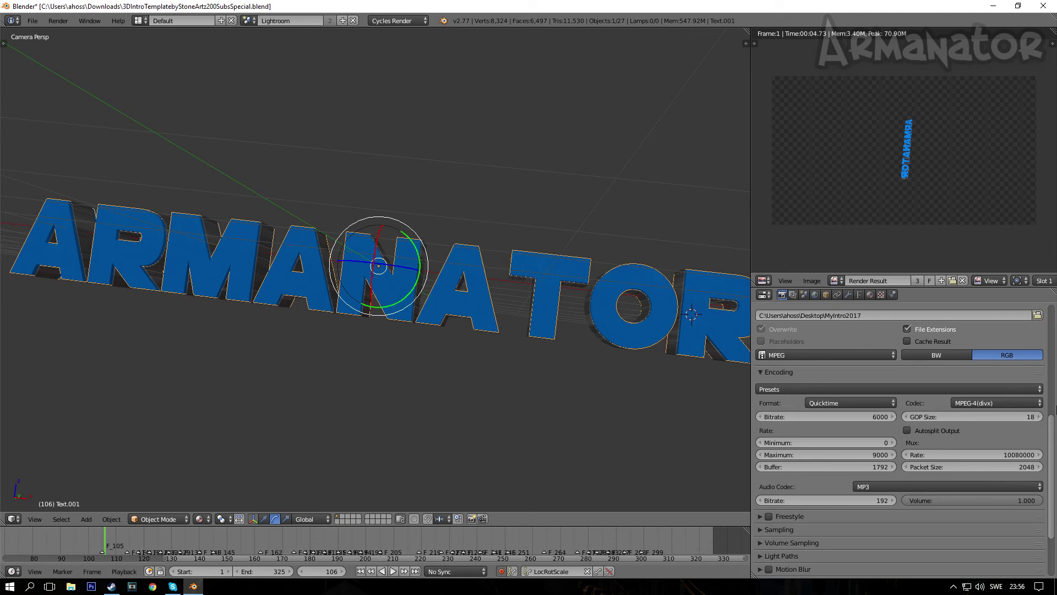
pyautogui.click(878, 406)
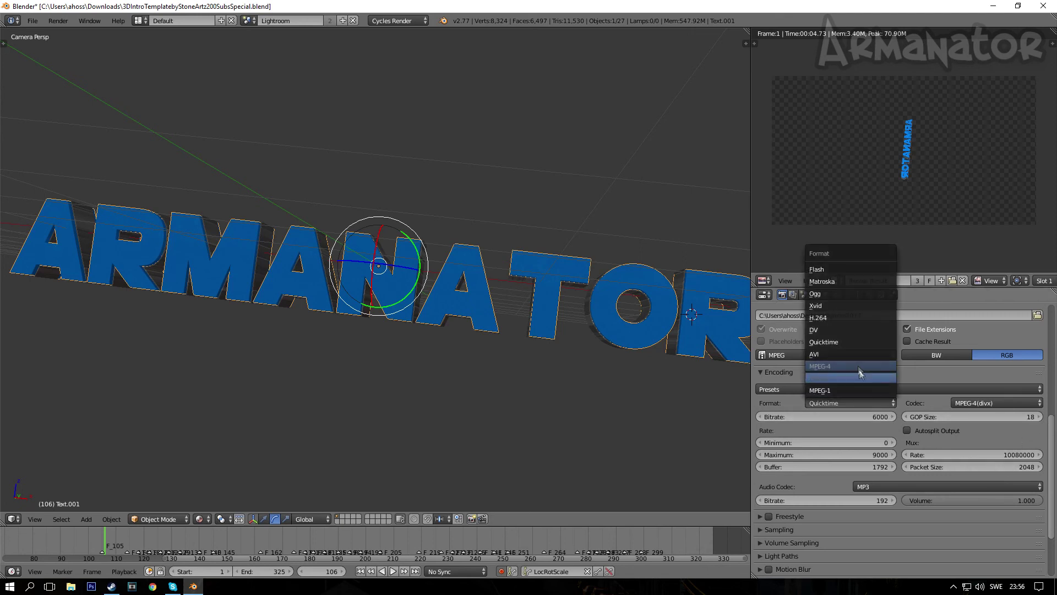
pyautogui.click(838, 269)
pyautogui.click(842, 403)
pyautogui.click(840, 340)
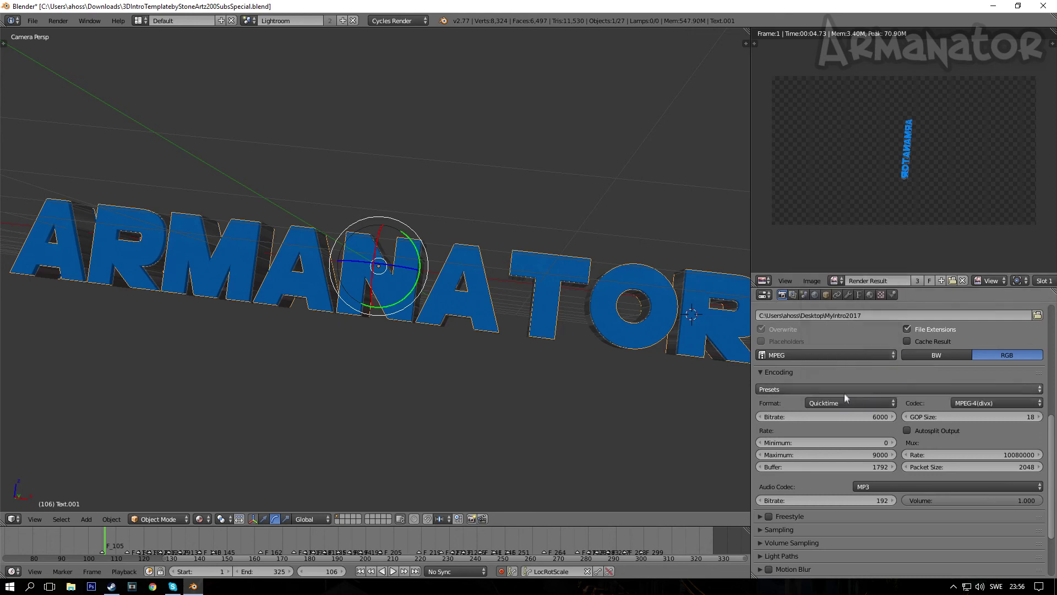
pyautogui.click(844, 400)
pyautogui.click(835, 306)
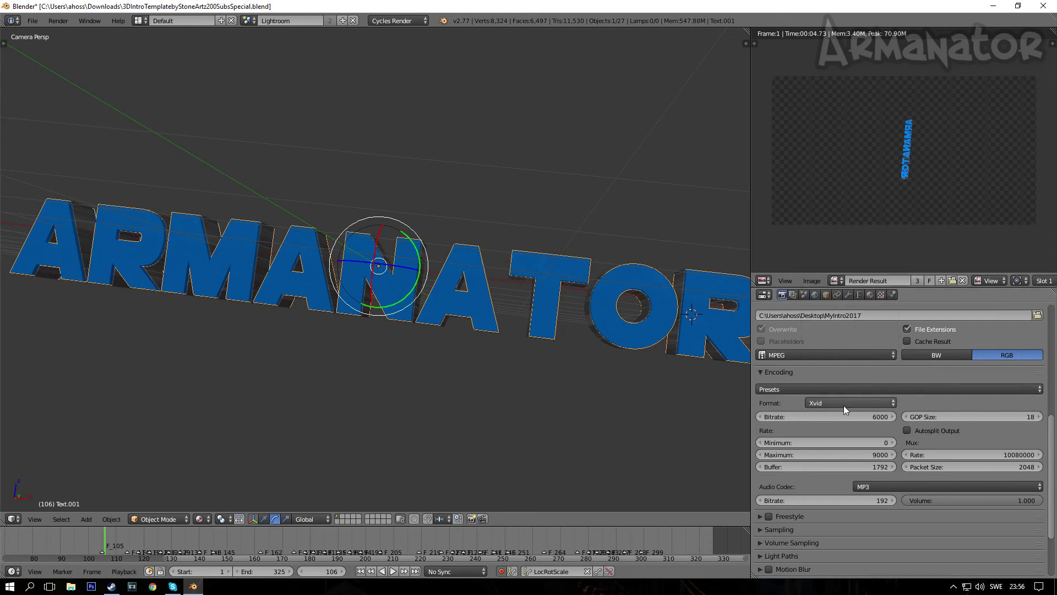
pyautogui.click(843, 404)
pyautogui.click(838, 341)
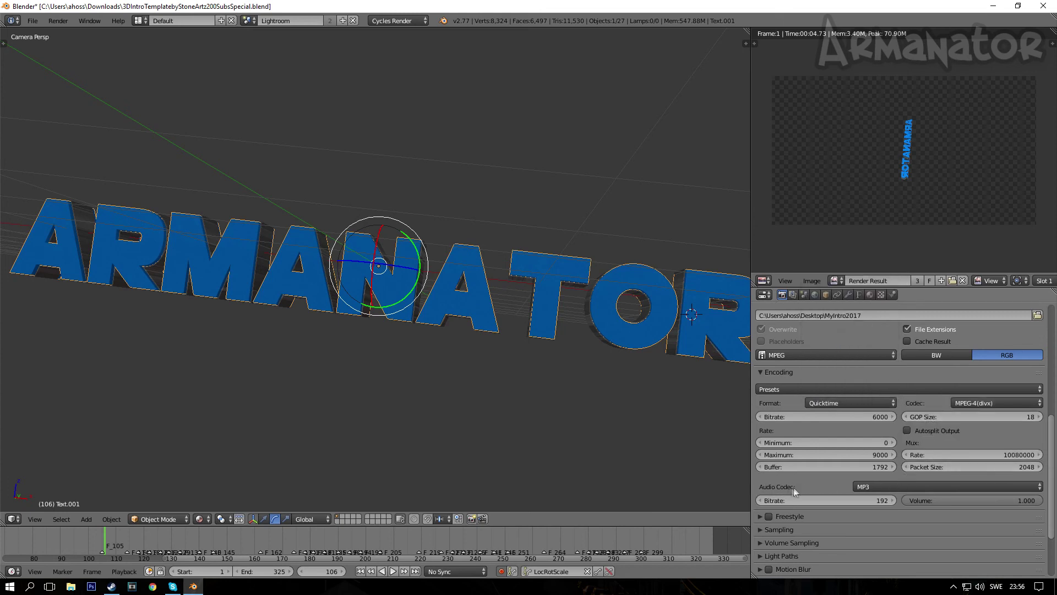
# Keep MP3 as the audio codec and start rendering the whole animation.
pyautogui.click(866, 487)
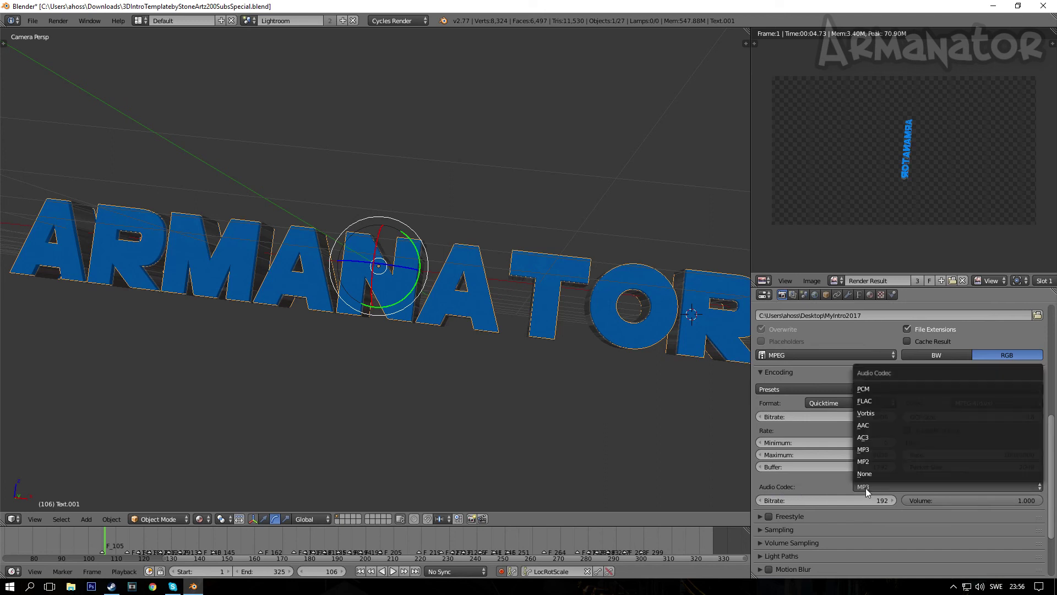
pyautogui.click(835, 483)
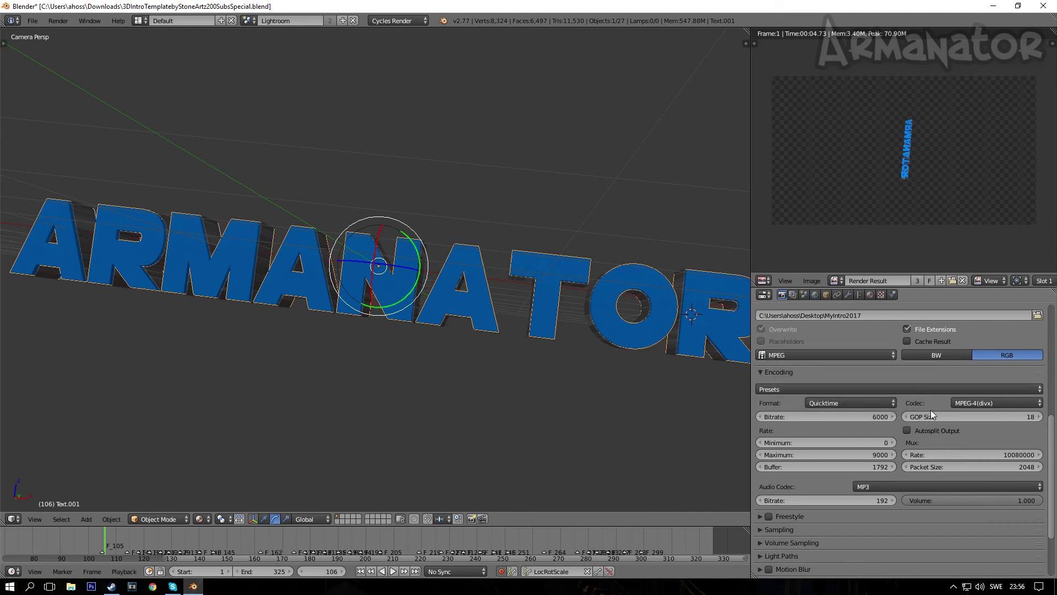
pyautogui.scroll(11, 909, 407)
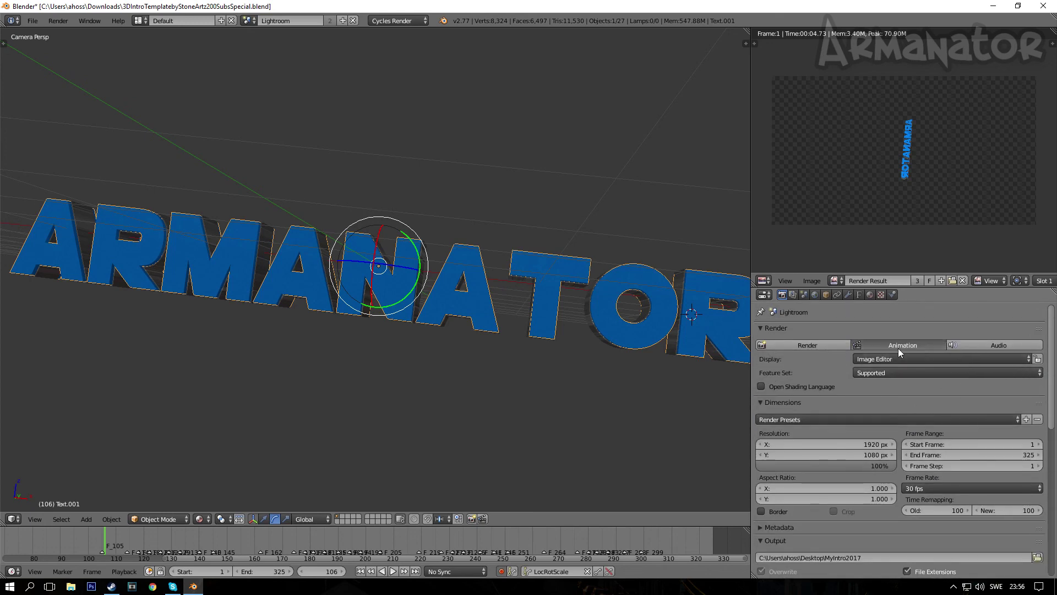
pyautogui.click(898, 348)
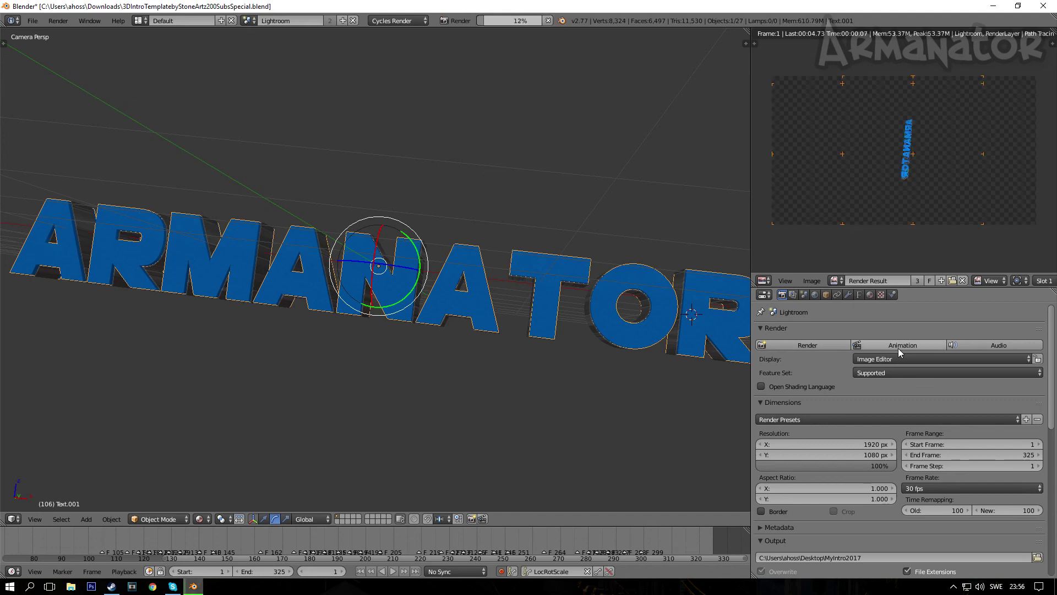